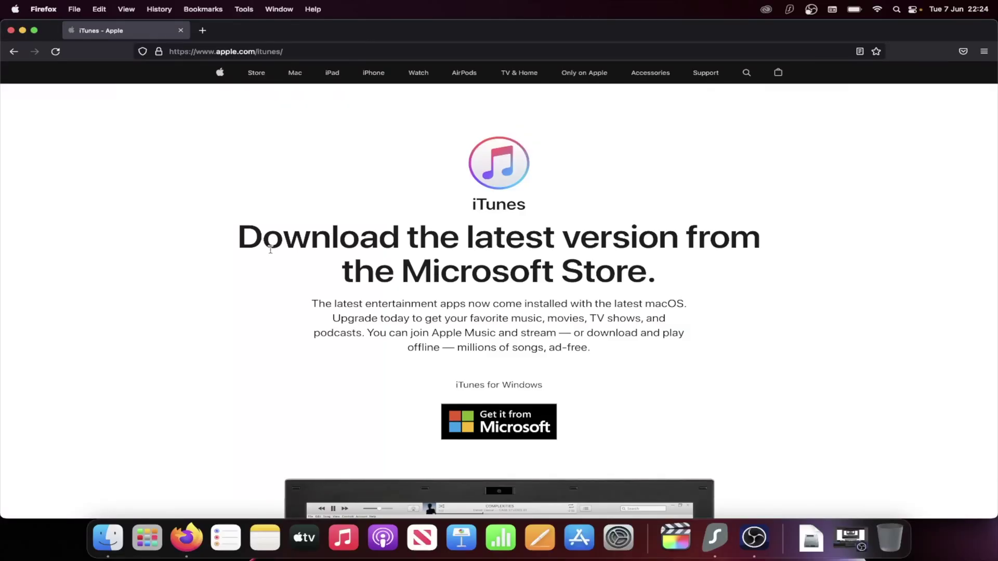
Step: On Apple's iTunes page, switch from the Microsoft Store version to the other Windows versions and view the 64-bit and 32-bit downloads
left_click(299, 54)
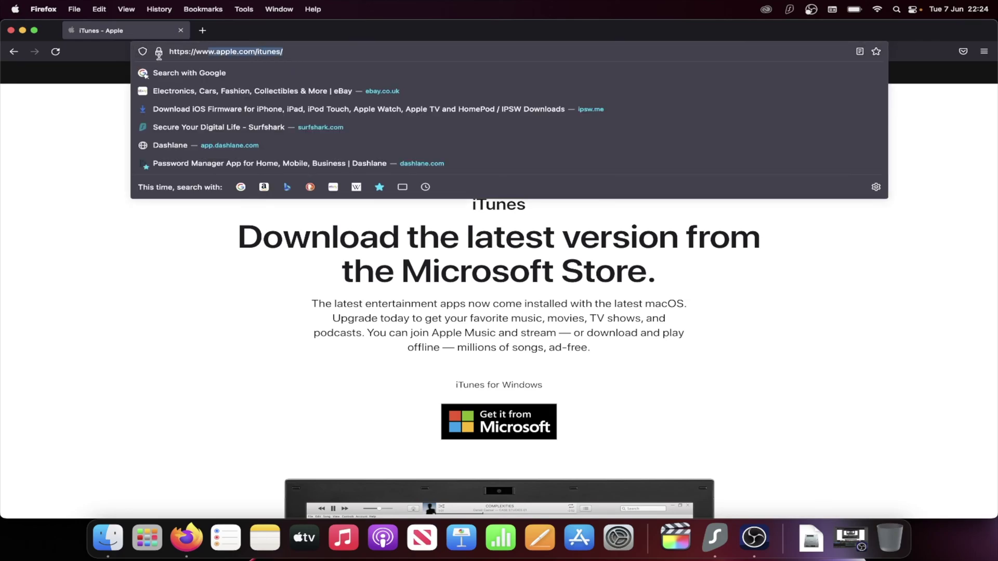
left_click(72, 173)
scroll(239, 210, "down", 3)
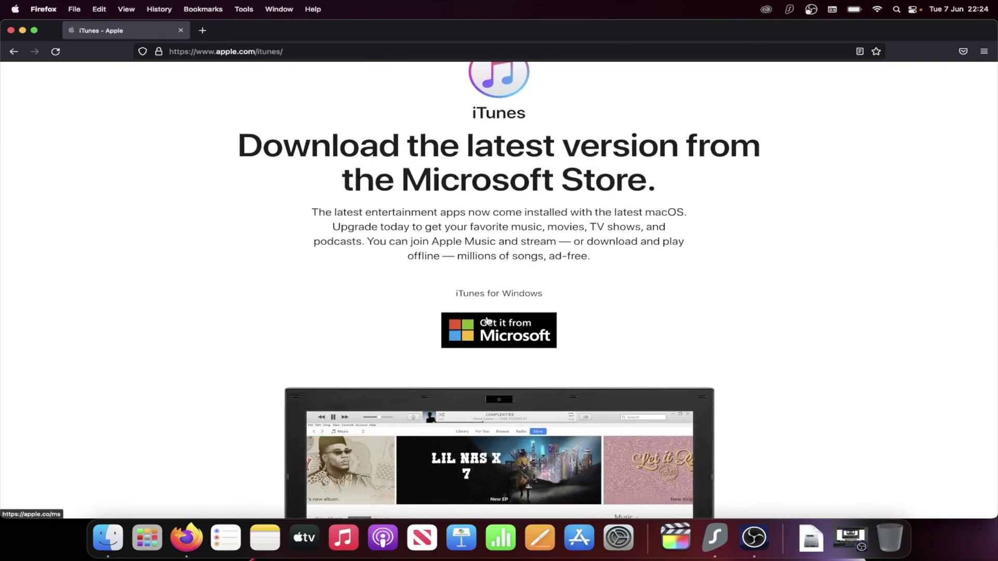
scroll(488, 321, "down", 10)
scroll(488, 320, "up", 5, "ctrl")
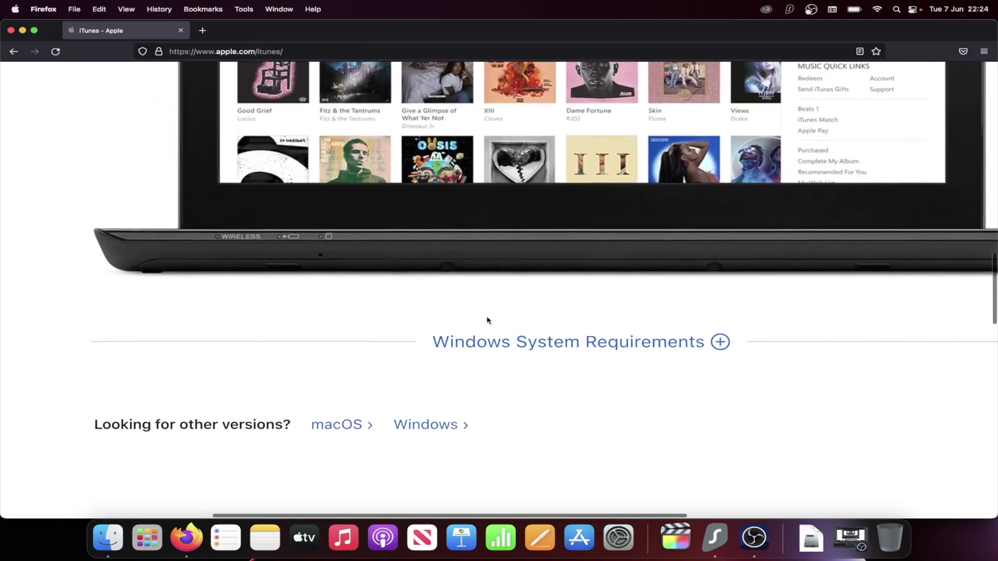
scroll(487, 321, "down", 1)
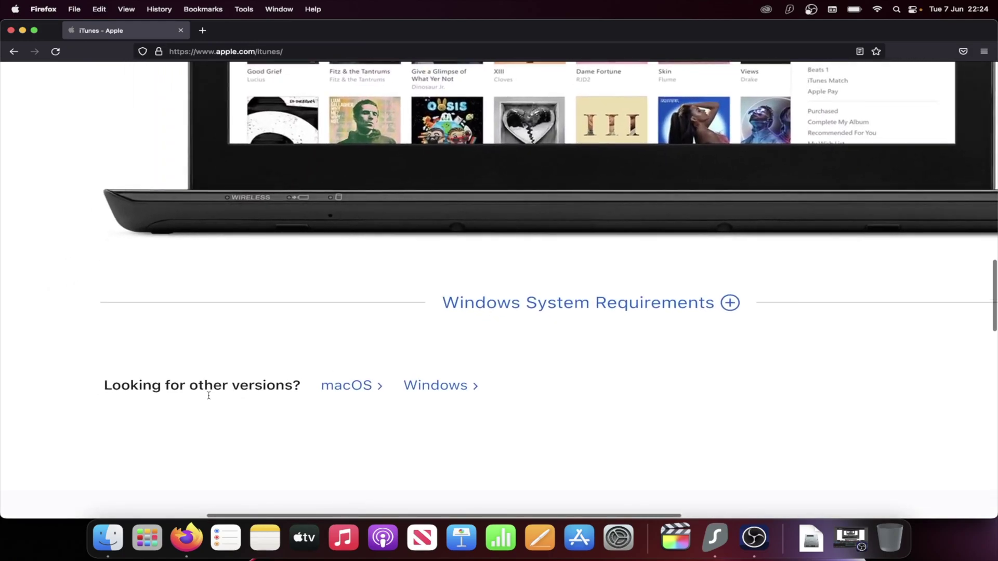
left_click(429, 389)
scroll(481, 350, "right", 2)
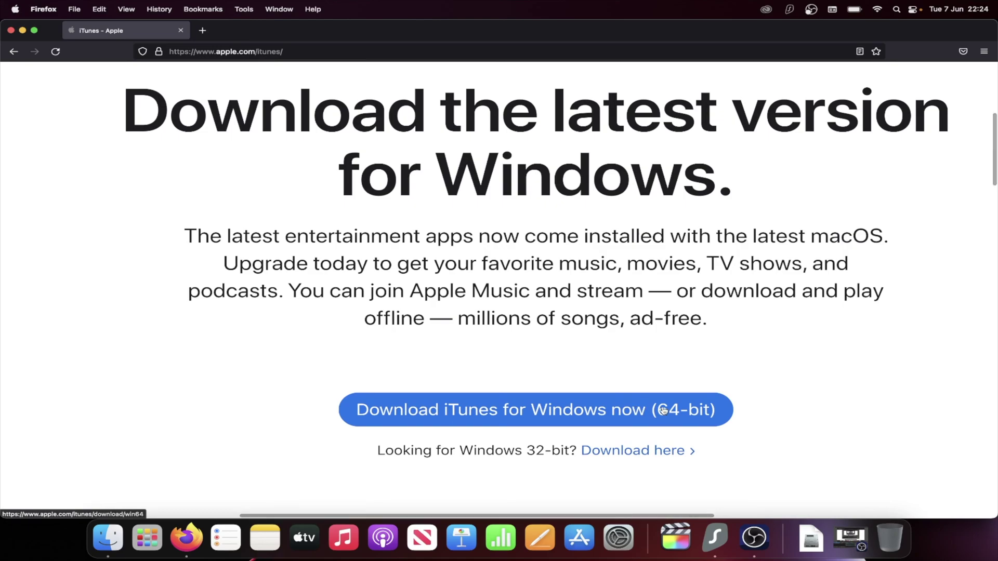
Step: Open ipsw.me in a new browser tab and choose iPhone as the product
key("super+t")
type("ipsw.me/")
key("Return")
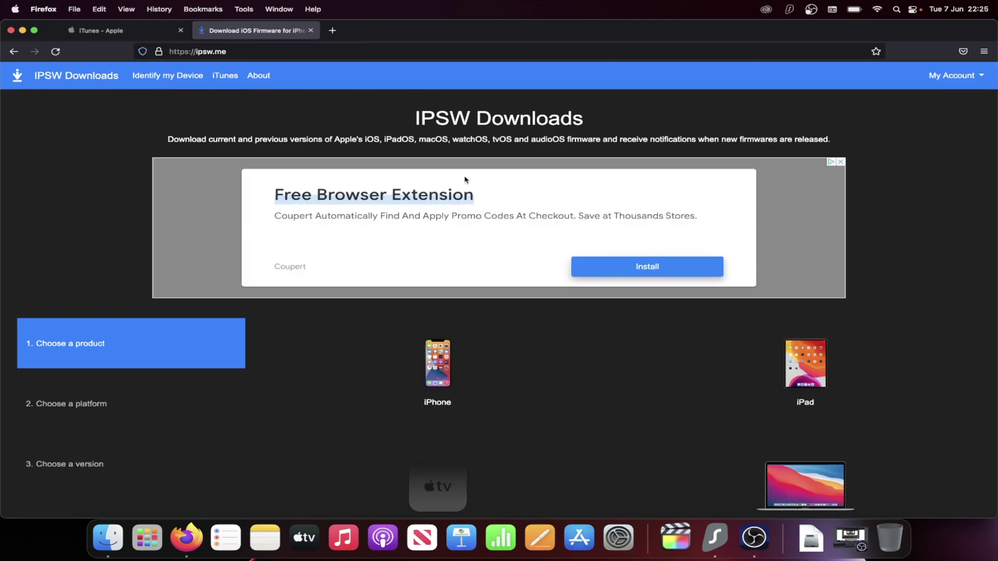
scroll(460, 219, "down", 2)
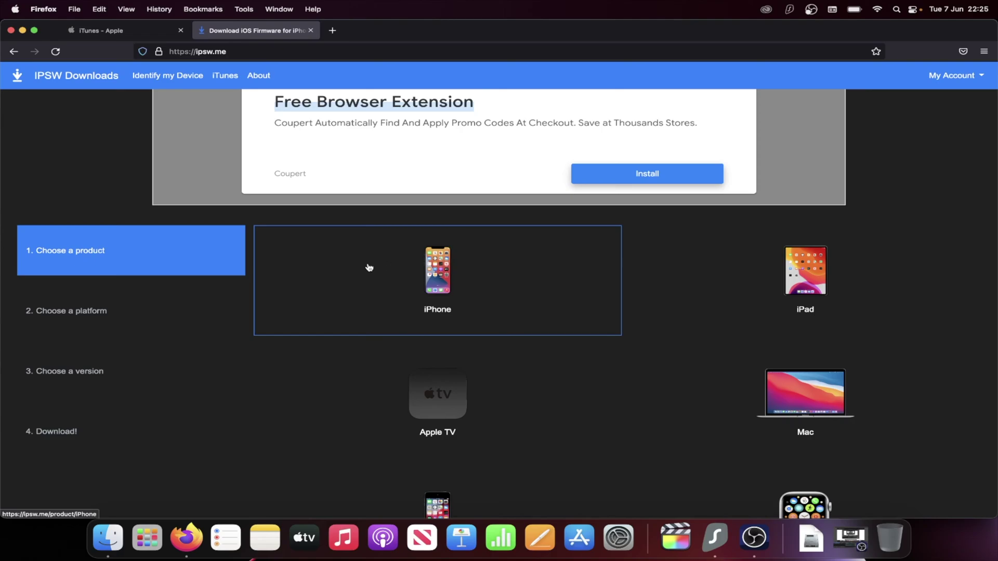
left_click(515, 280)
left_click(530, 341)
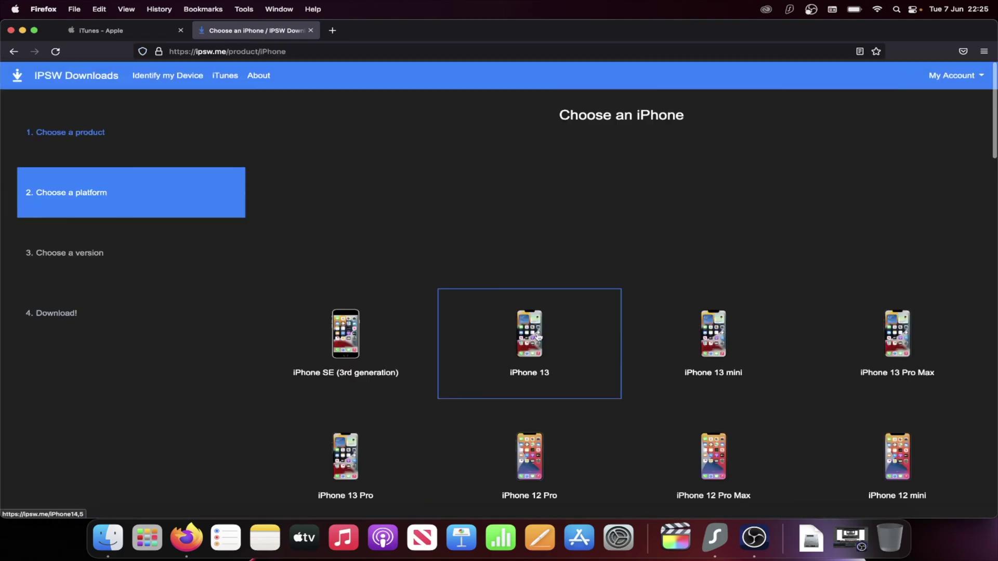
Step: Choose iPhone 8 Plus (GSM) as the platform and open its signed iOS 15.5 (19F77) firmware
scroll(614, 218, "down", 10)
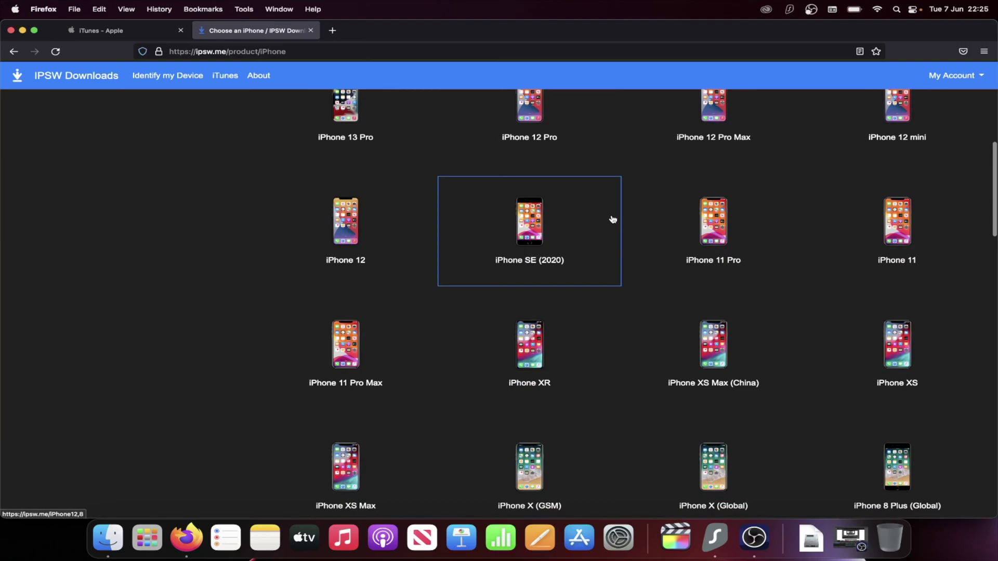
scroll(613, 218, "down", 6)
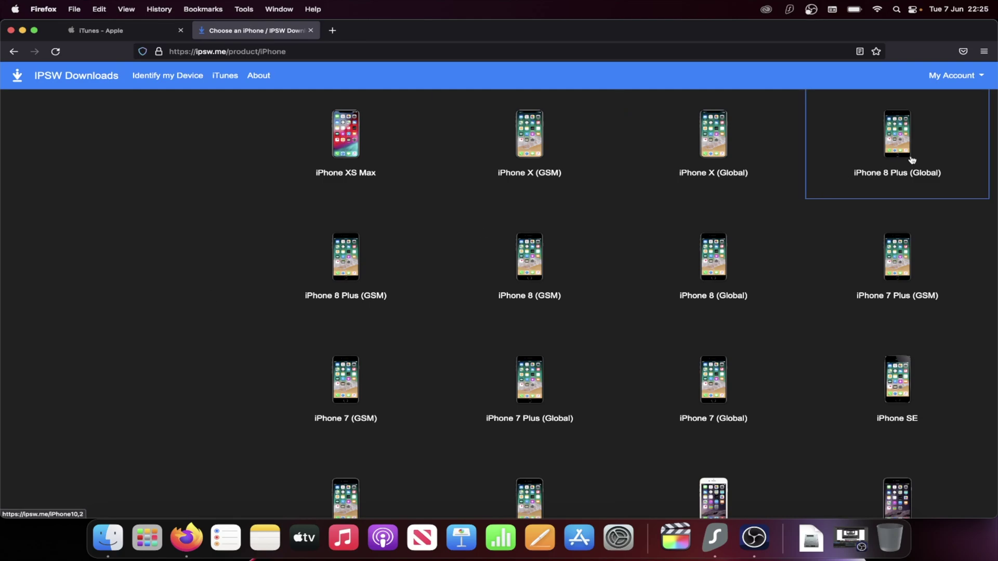
left_click(356, 294)
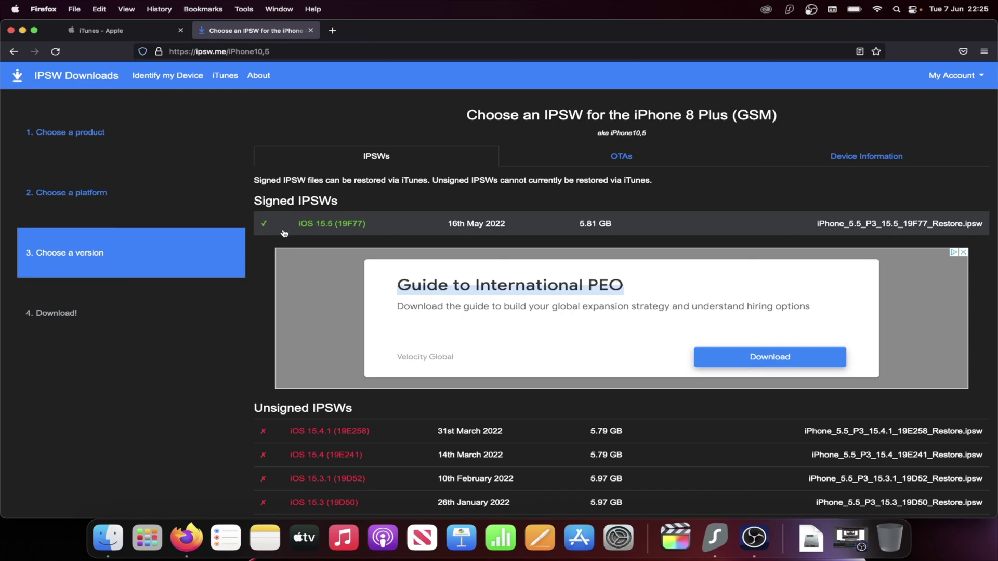
left_click(390, 226)
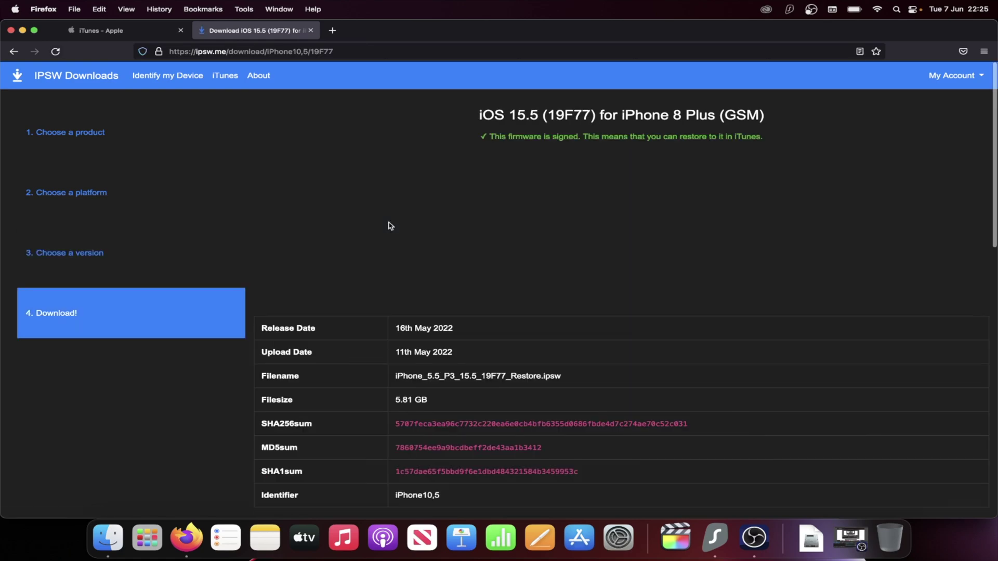
Step: Start downloading the iOS 15.5 firmware file for the iPhone 8 Plus and cancel the download
scroll(389, 225, "down", 5)
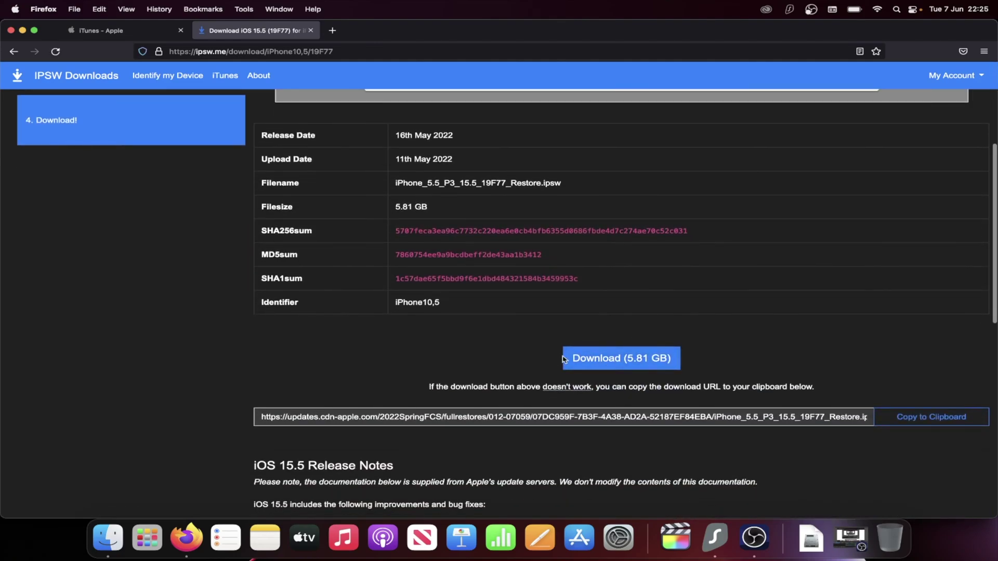
left_click(635, 359)
scroll(635, 362, "down", 2)
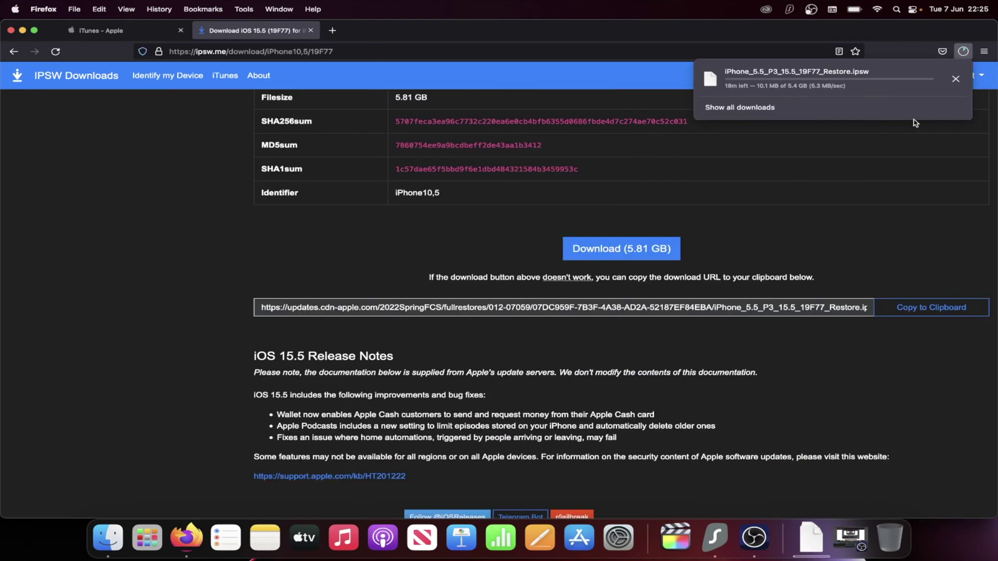
left_click(959, 78)
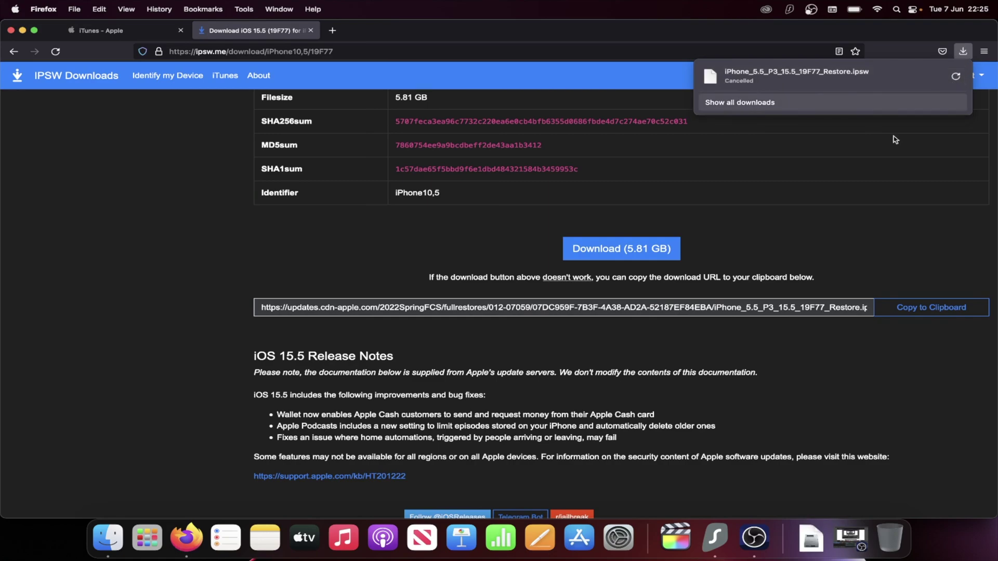
left_click(858, 229)
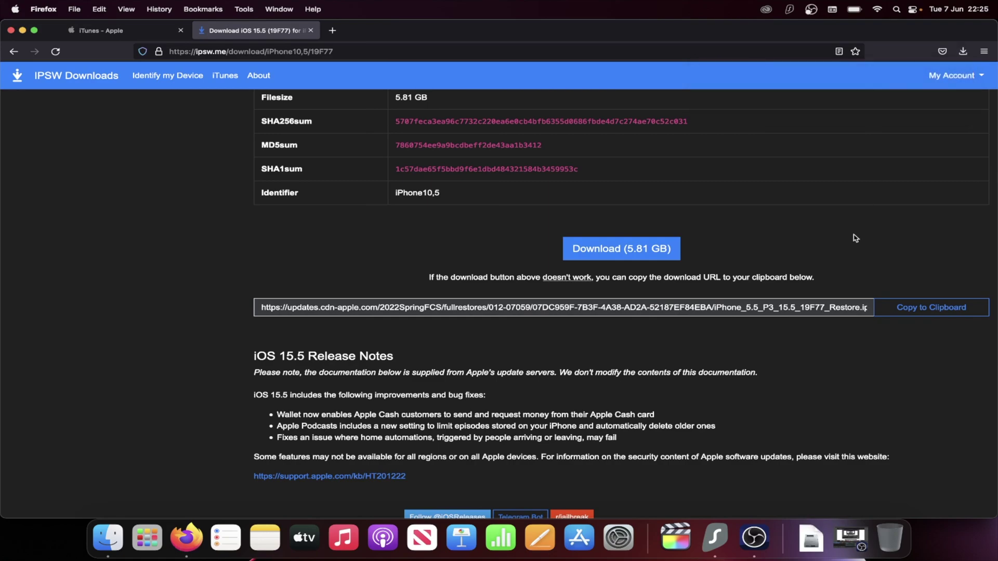
Step: Switch to Finder, open the connected iPhone 8 Plus and back up all of its data to this Mac
left_click(108, 538)
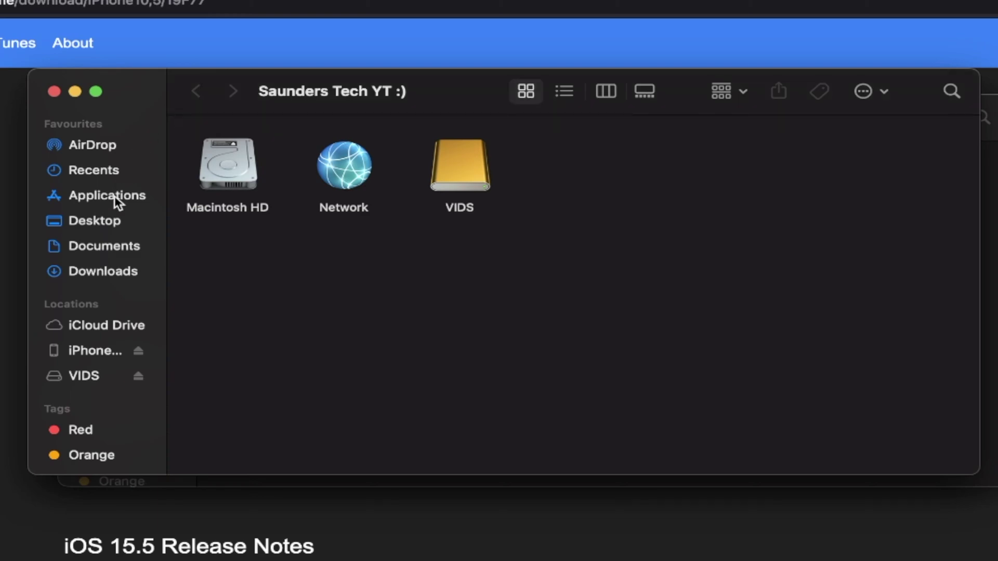
left_click(70, 351)
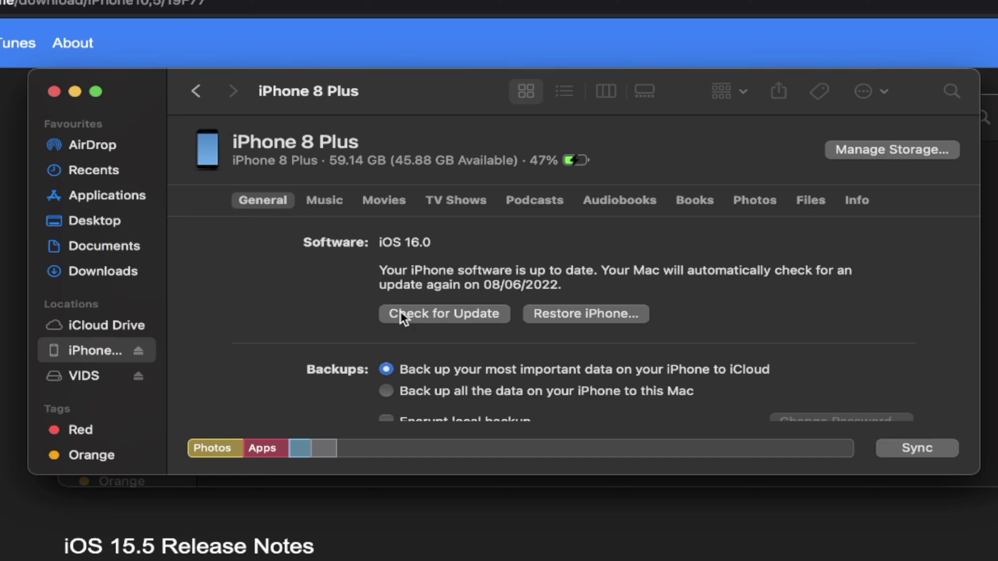
scroll(403, 318, "down", 5)
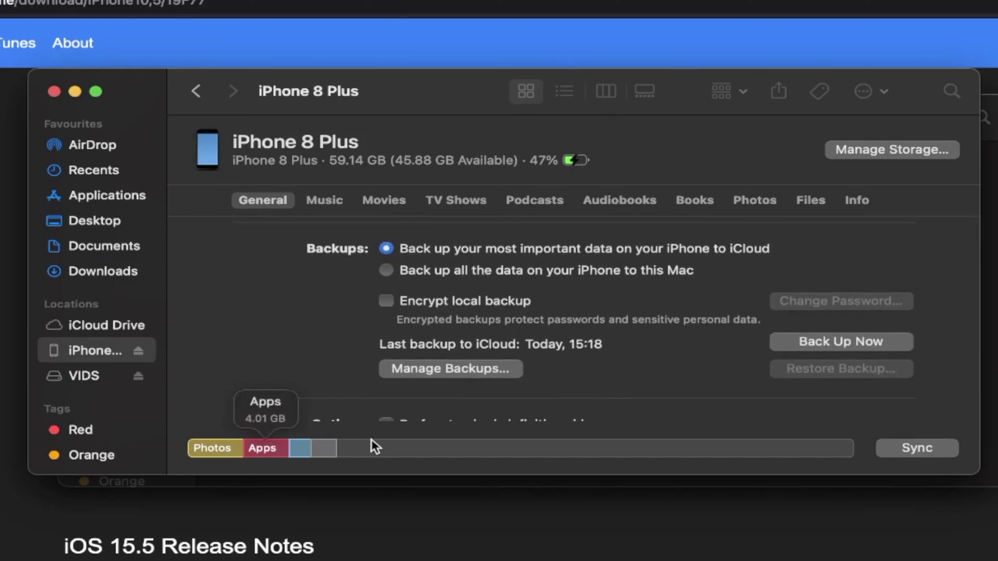
mouse_move(357, 447)
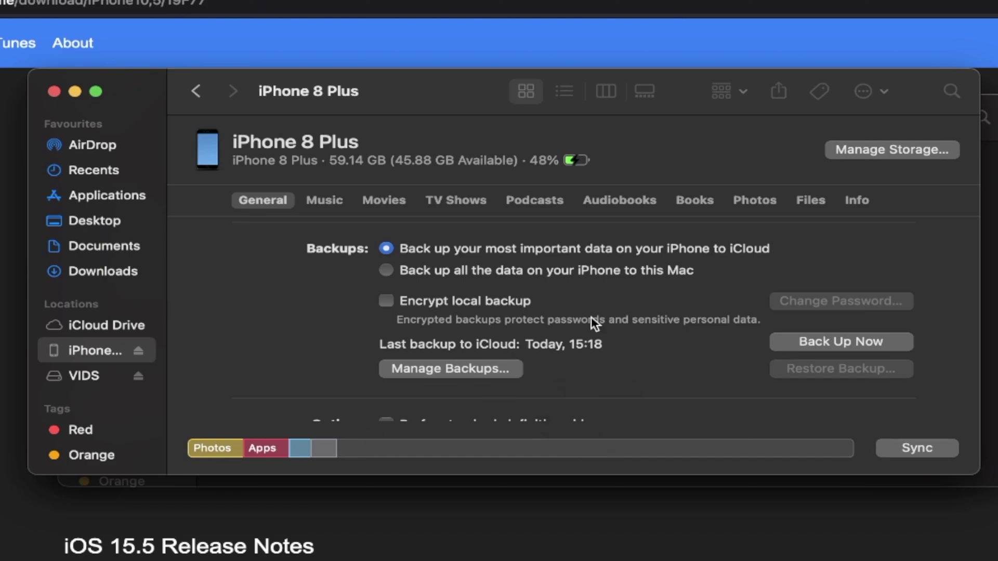
left_click(386, 271)
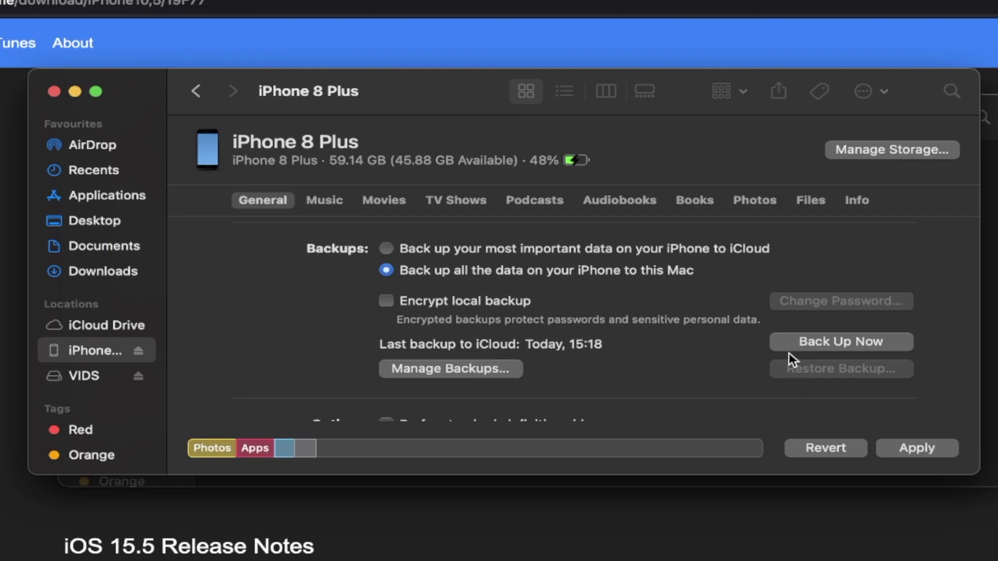
left_click(855, 341)
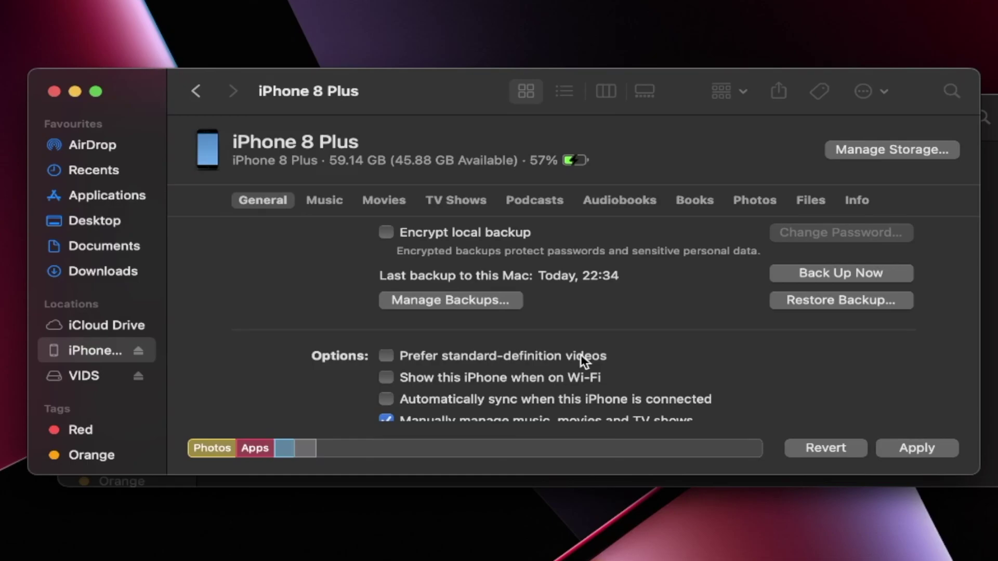
Step: Dismiss the Find My alert and restore the iPhone 8 Plus to iOS 15.5 using iPhone_5.5_P3_15.5_19F77_Restore.ipsw from the VIDS drive
scroll(583, 359, "up", 5)
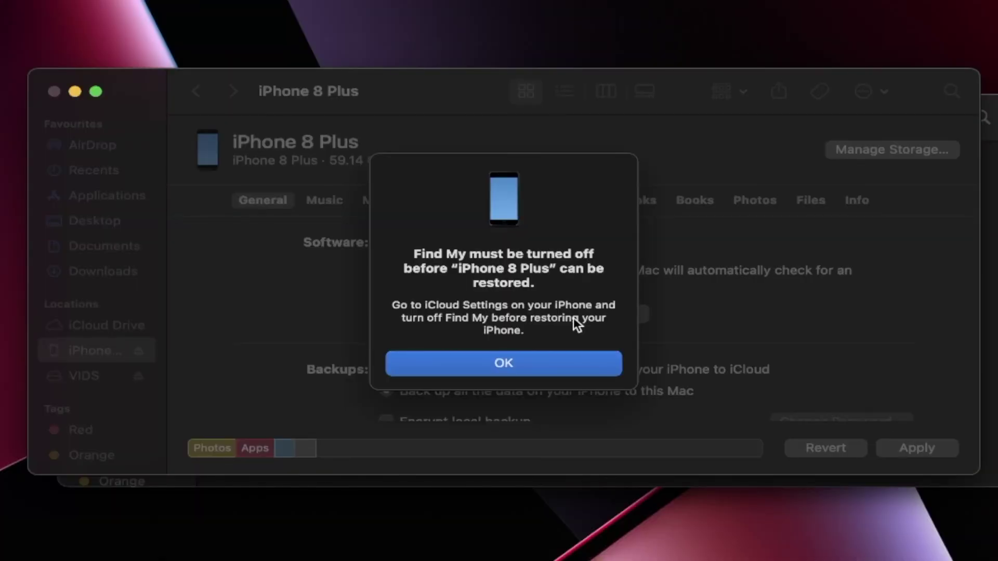
left_click(556, 362)
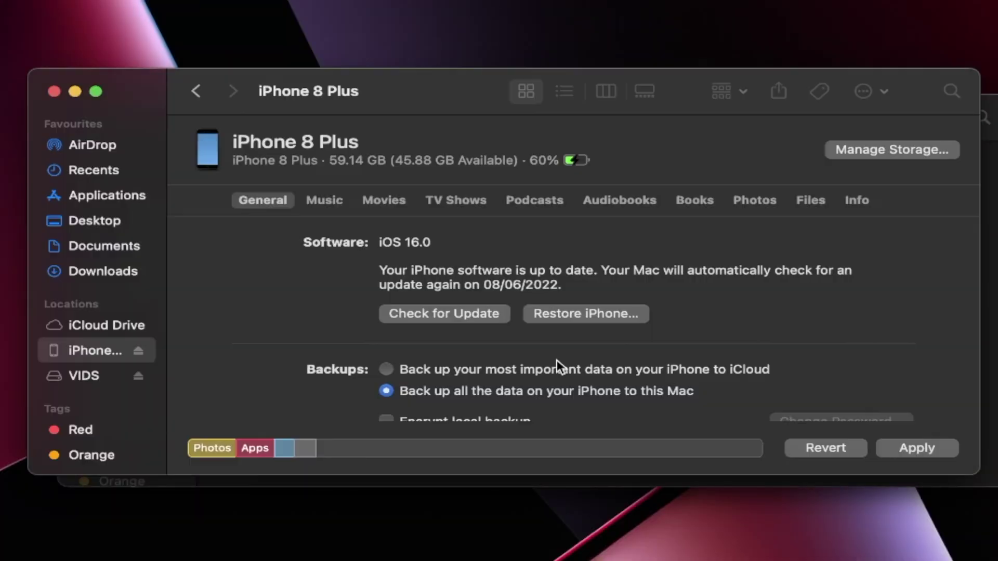
left_click(569, 313, "alt")
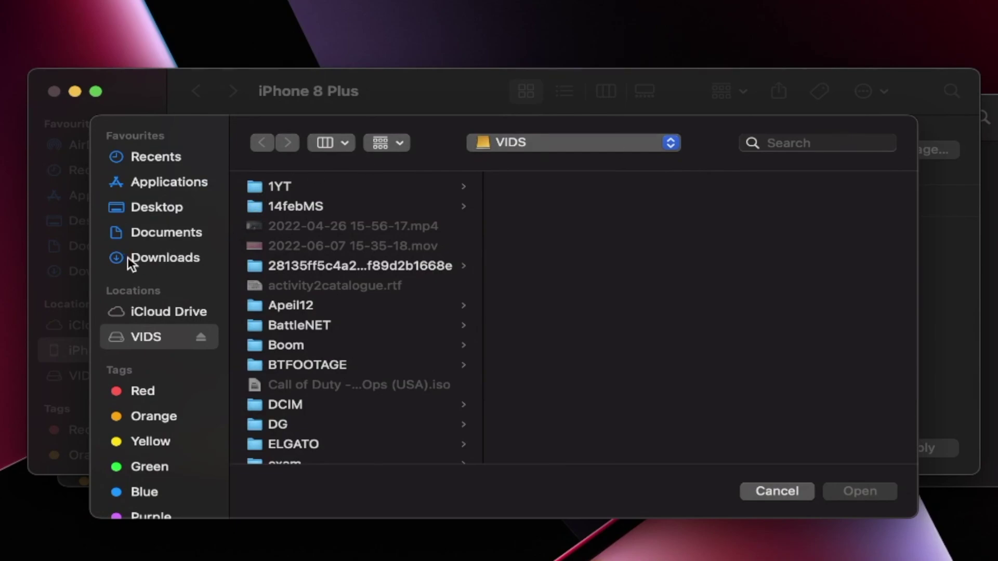
left_click(146, 260)
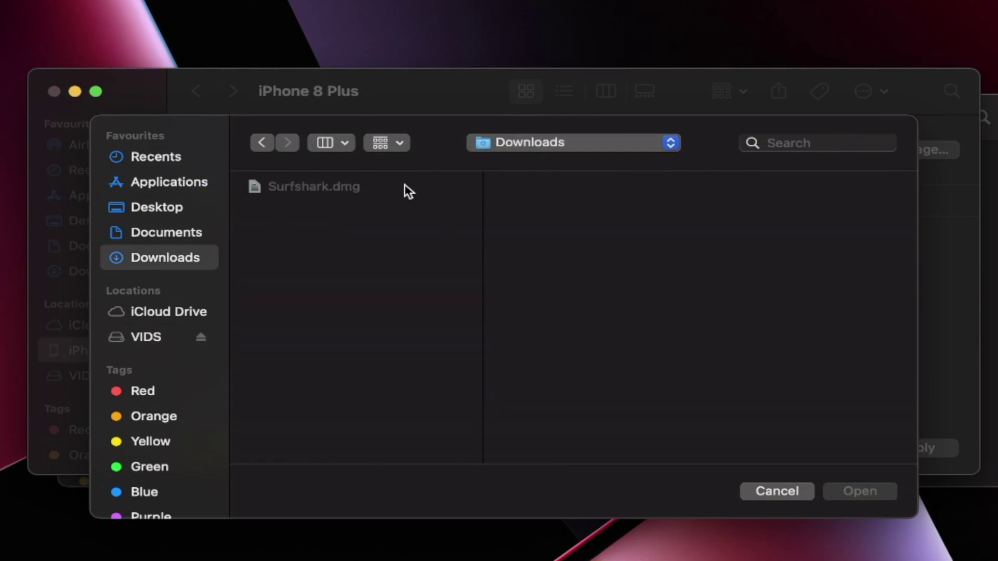
left_click(125, 338)
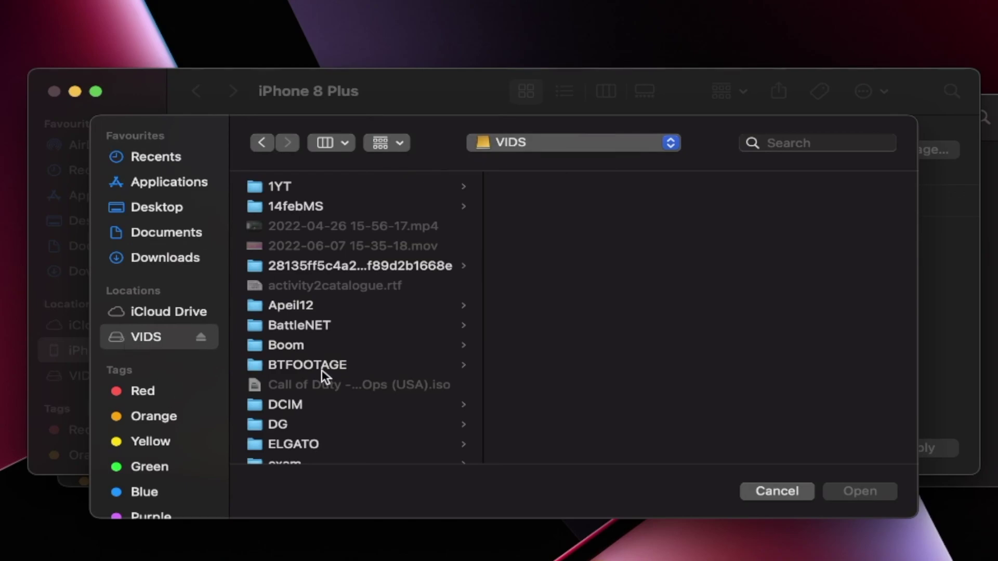
scroll(322, 369, "down", 10)
left_click(328, 351)
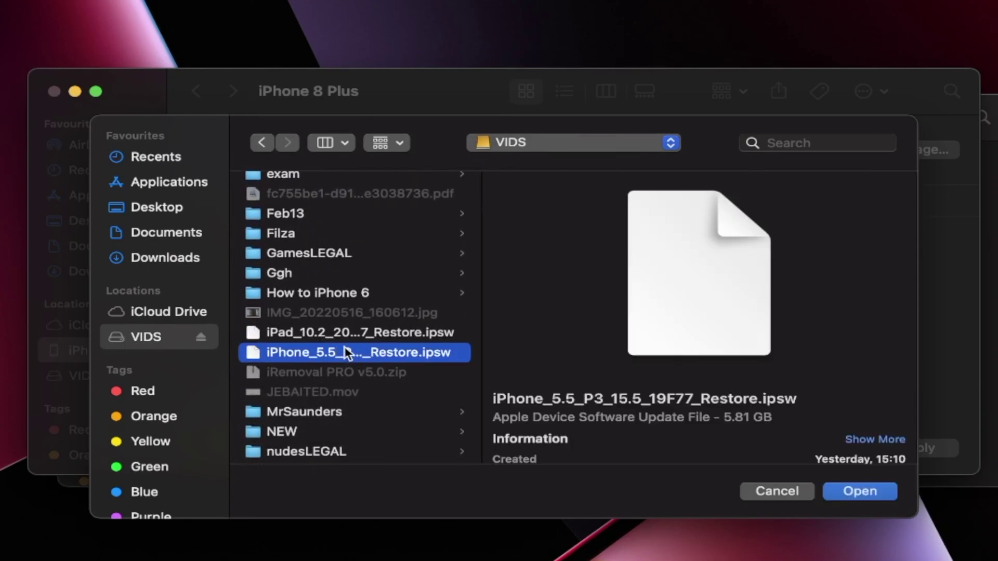
left_click(855, 492)
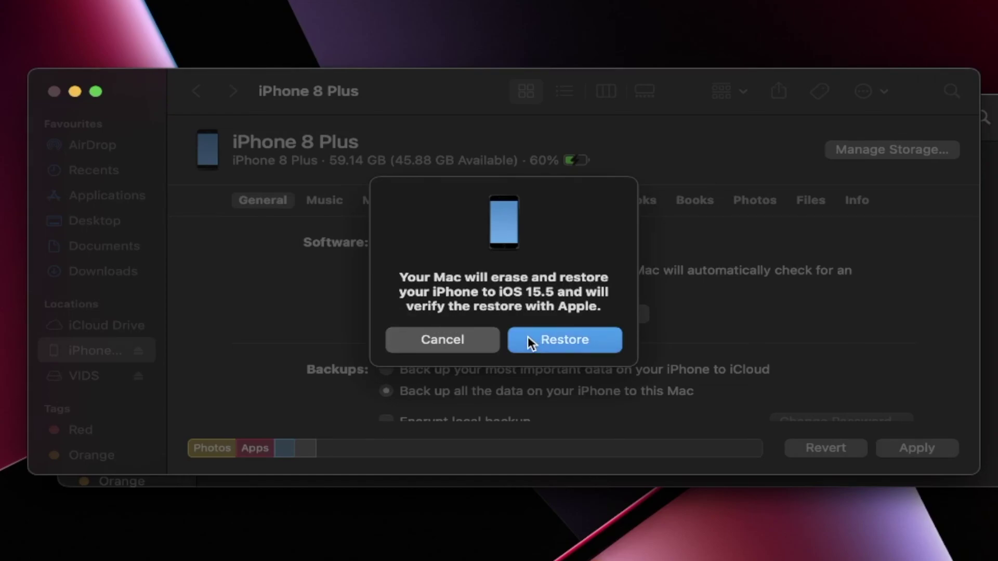
left_click(564, 340)
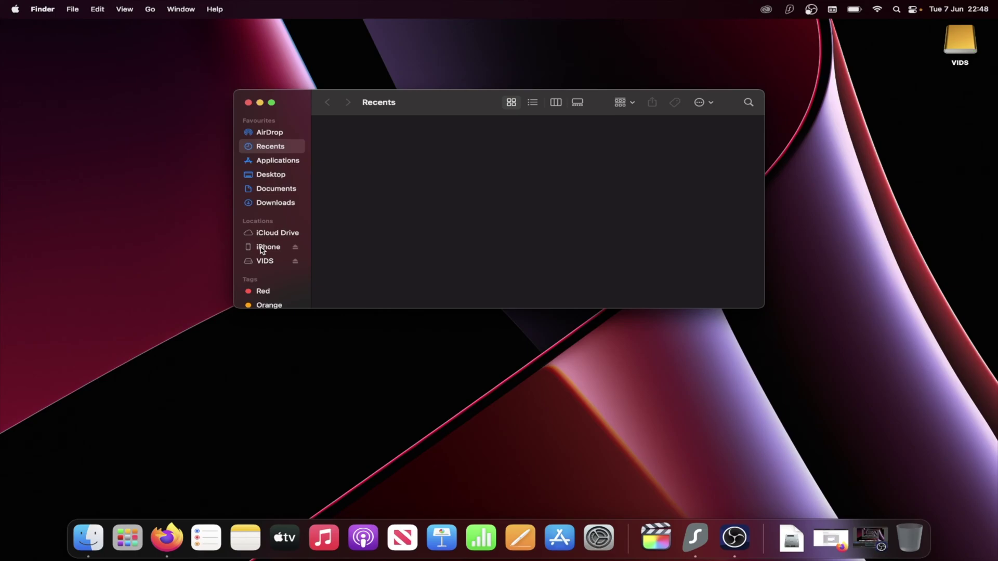
Step: Switch to Firefox and examine Apple's support article on locating device backup folders on Mac and Windows
left_click(166, 535)
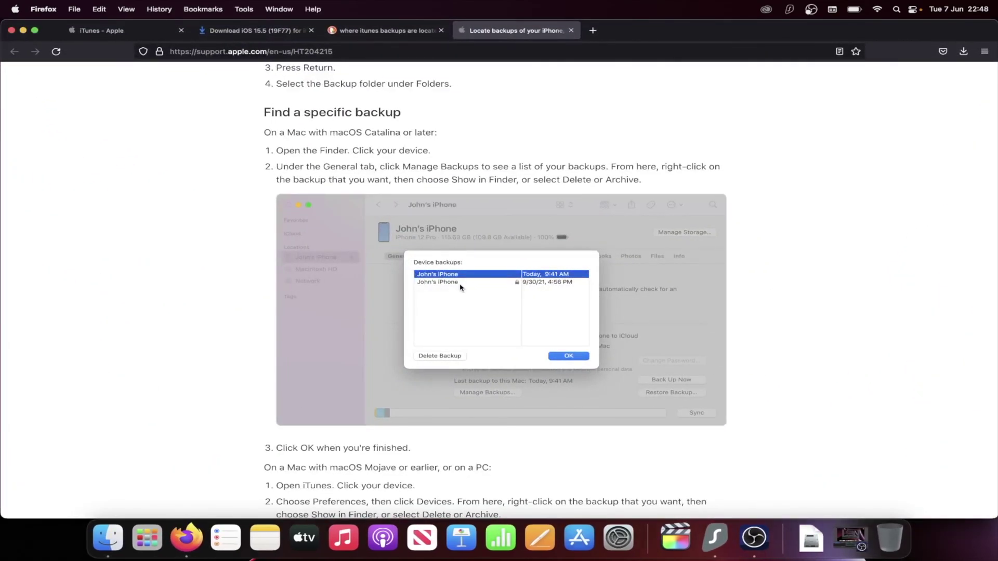
scroll(348, 216, "up", 10)
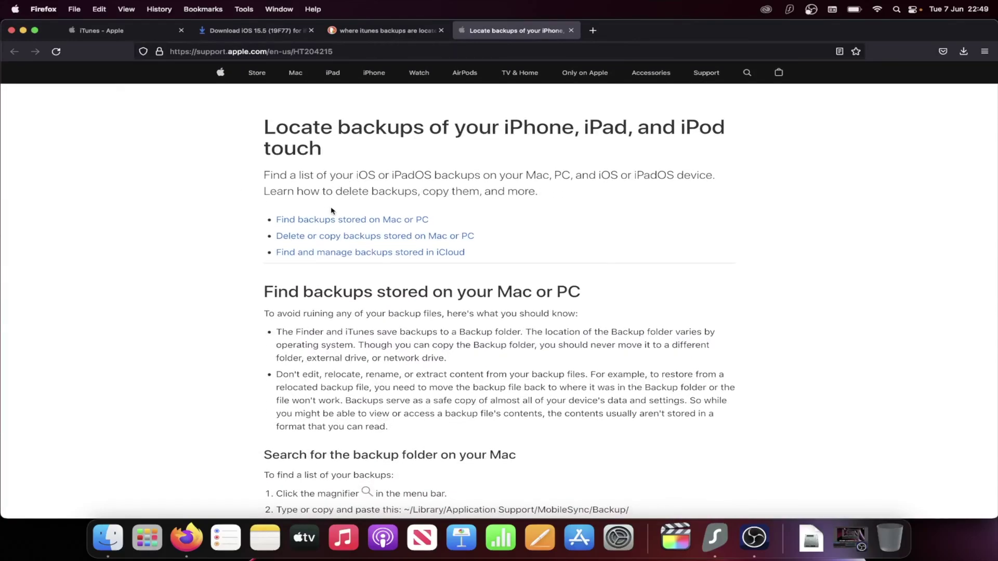
scroll(389, 312, "down", 2)
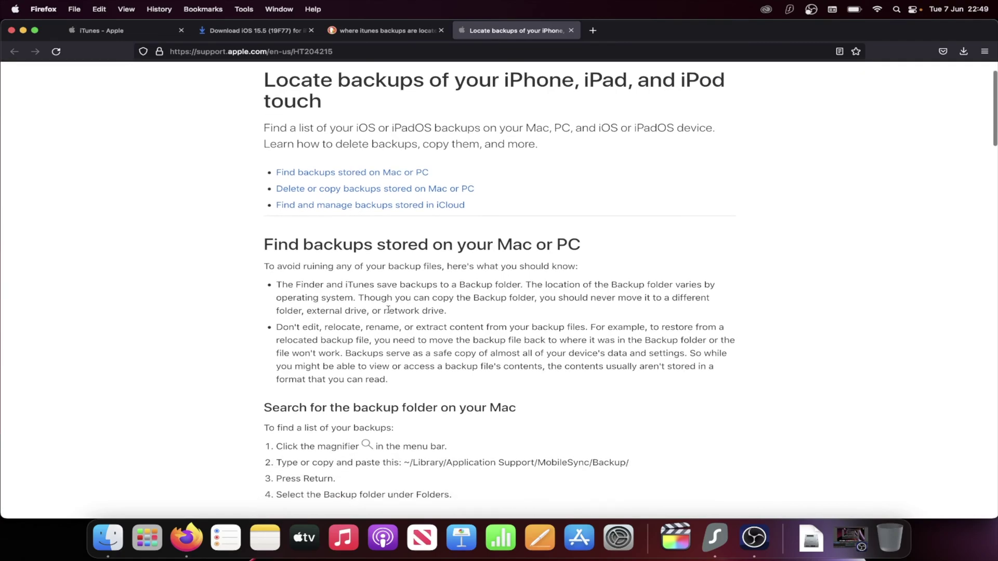
scroll(388, 310, "down", 5)
left_click_drag(263, 267, 533, 264)
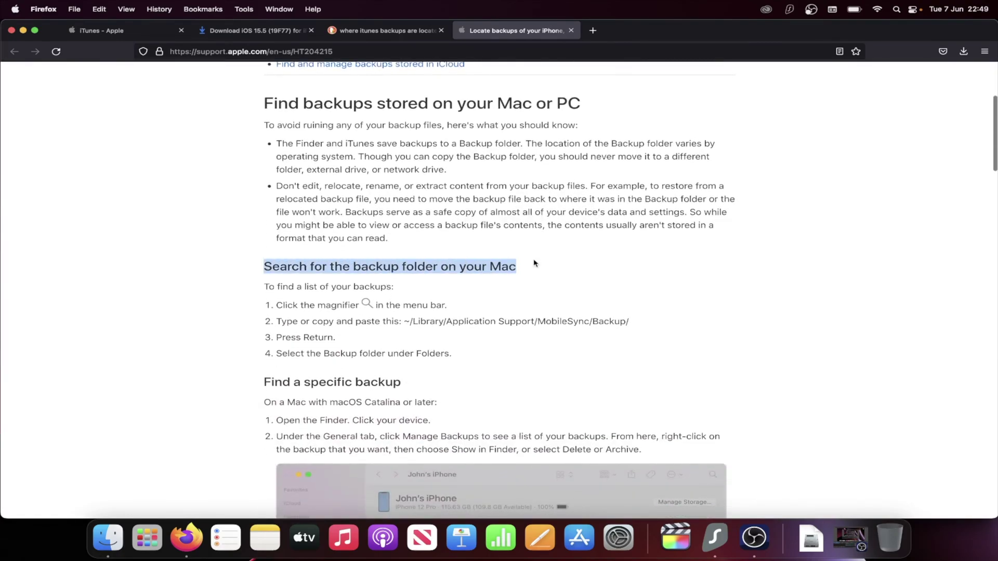
left_click(532, 263)
scroll(532, 264, "down", 15)
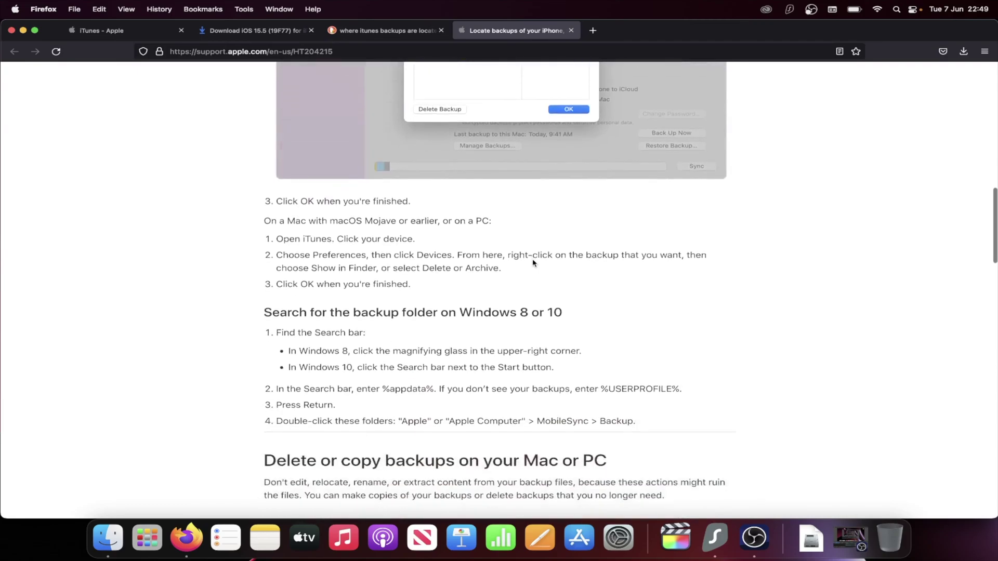
Step: Examine the article's instructions for finding the backup folder on Windows 8 or 10
left_click_drag(259, 318, 570, 318)
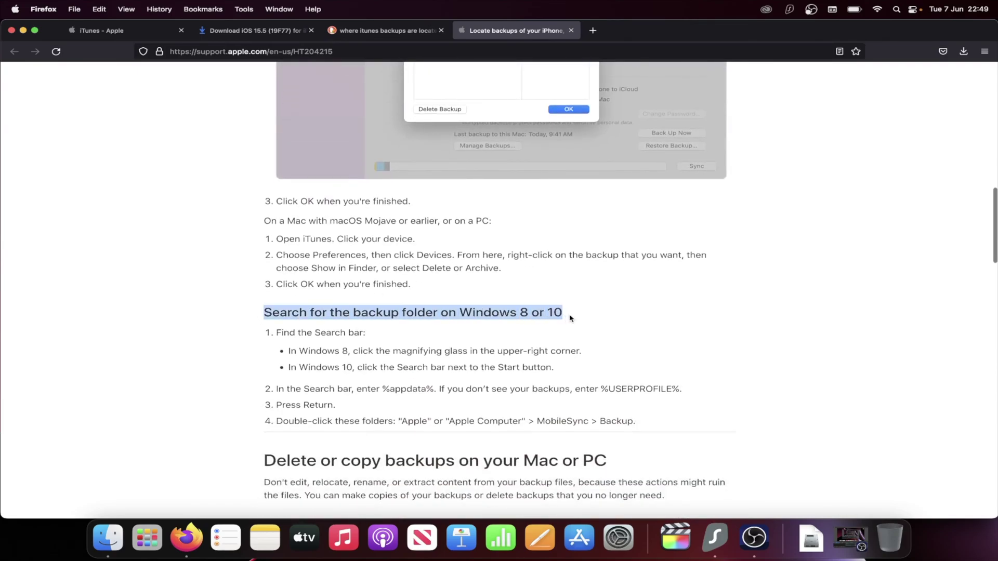
left_click(571, 318)
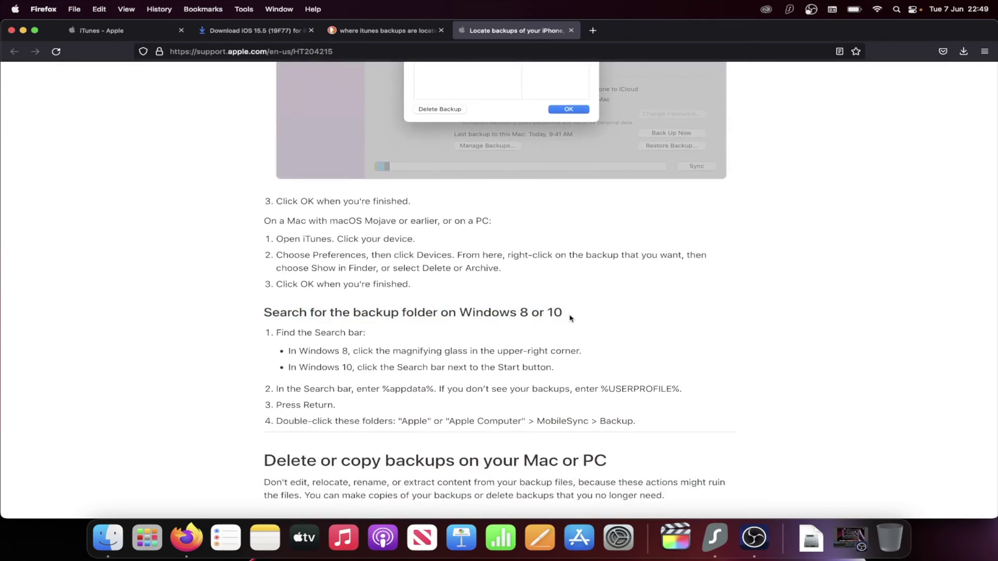
double_click(524, 311)
left_click(333, 387)
left_click_drag(302, 389, 352, 390)
left_click(352, 389)
left_click_drag(274, 333, 644, 429)
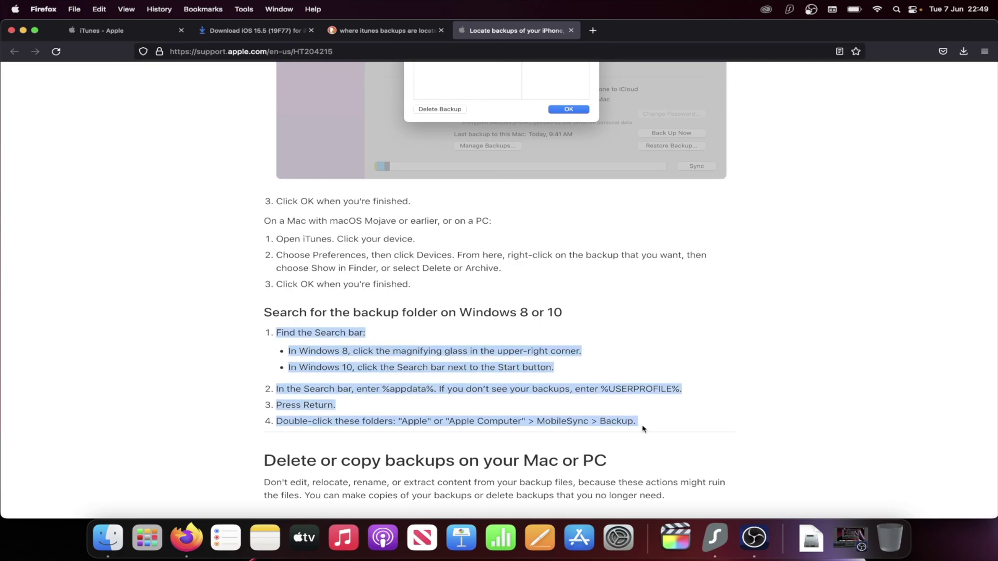
left_click(643, 427)
Step: Copy the Mac backup folder path ~/Library/Application Support/MobileSync/Backup/ from the support article
scroll(615, 416, "up", 10)
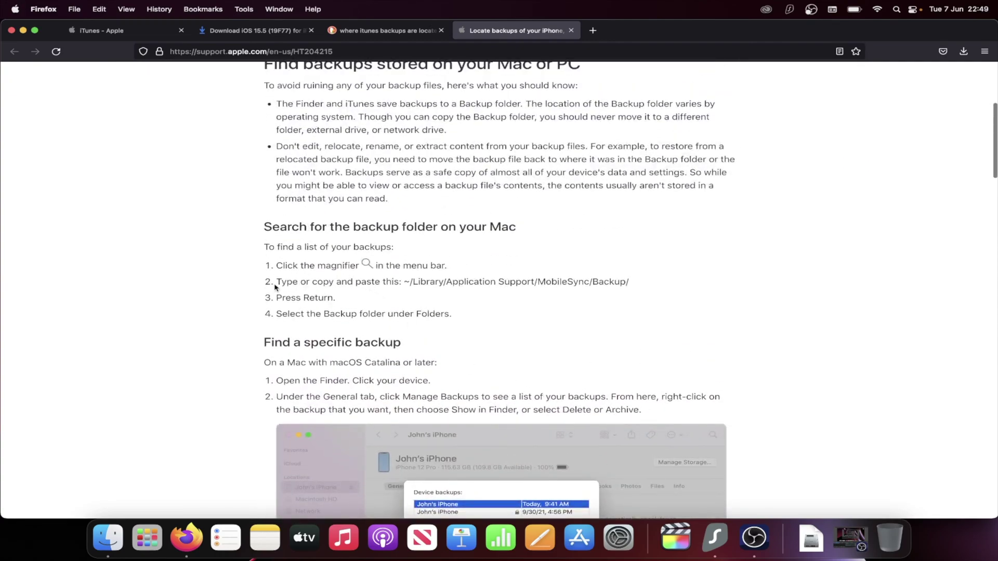
left_click_drag(277, 266, 643, 283)
key("super+c")
left_click(450, 274)
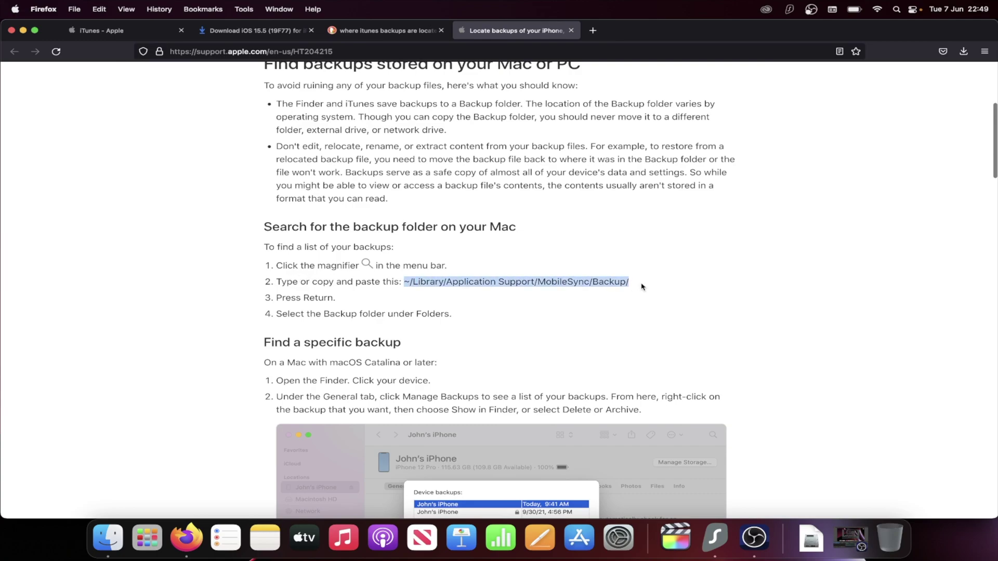
Step: Switch to Finder, search this Mac for the copied path and open the Backup folder
left_click(108, 543)
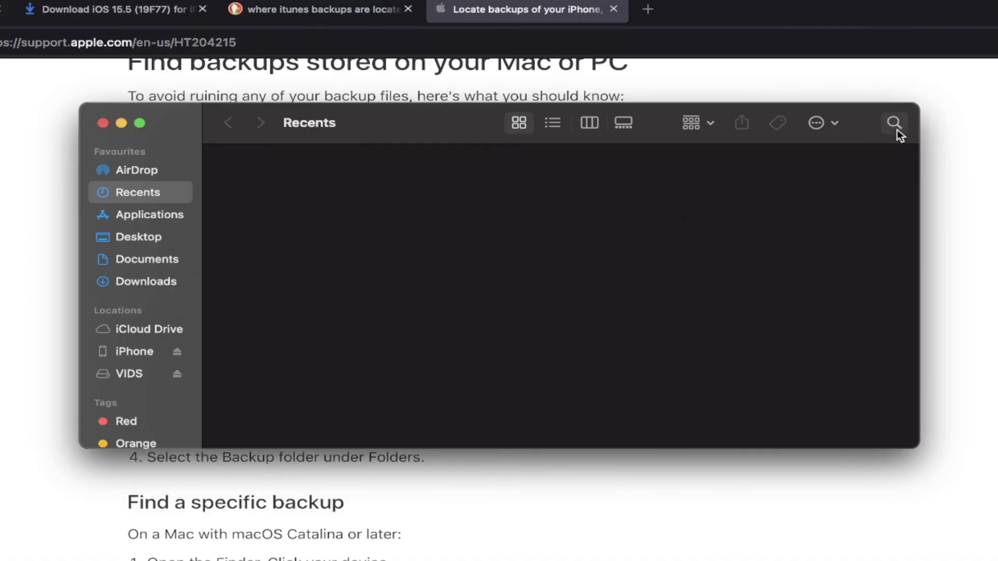
left_click(749, 102)
key("super+v")
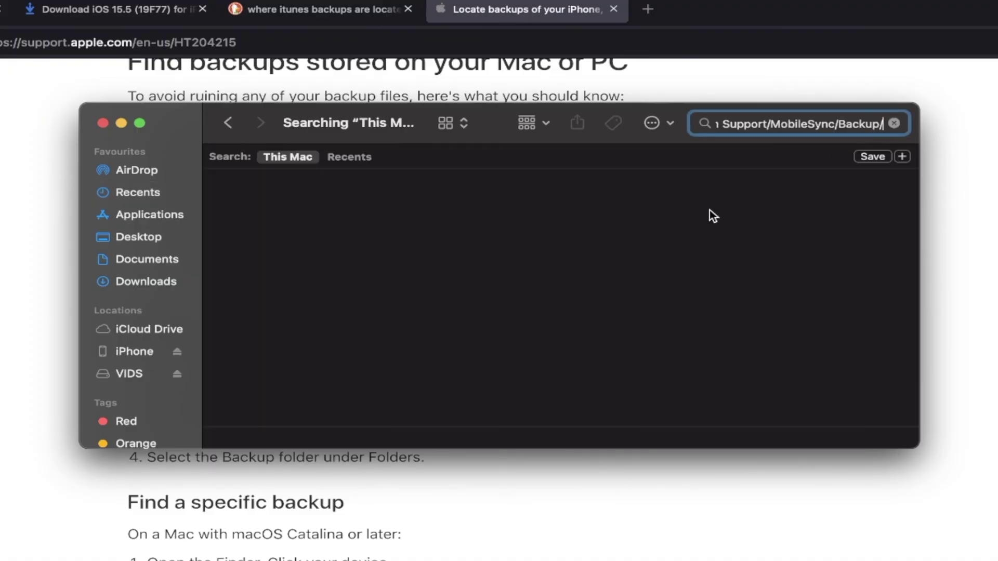
left_click(701, 220)
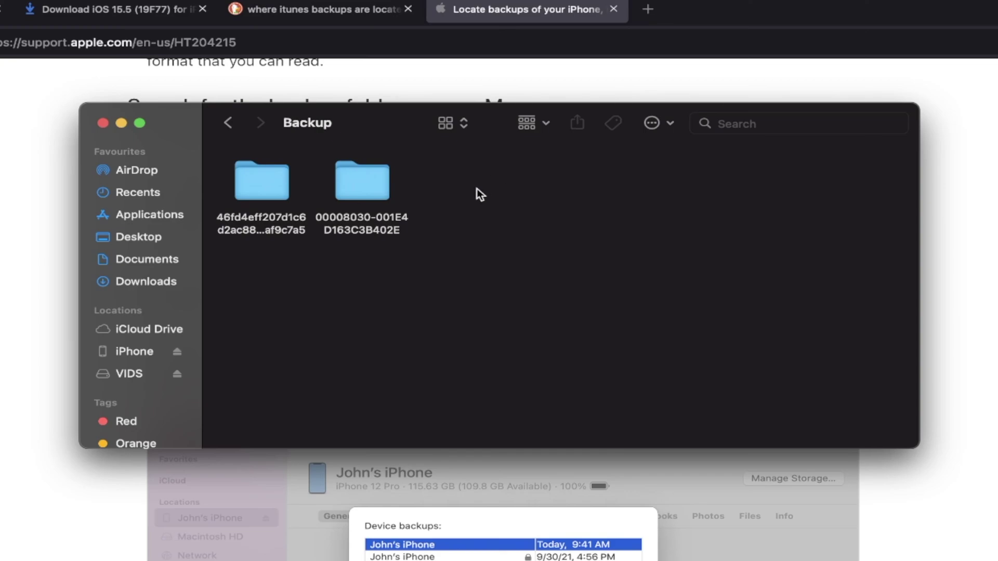
Step: Show the Backup folder's contents as a list and open the backup folder modified today at 22:34
left_click_drag(254, 256, 456, 142)
left_click(459, 213)
left_click_drag(260, 289, 389, 187)
left_click(502, 222)
left_click(457, 125)
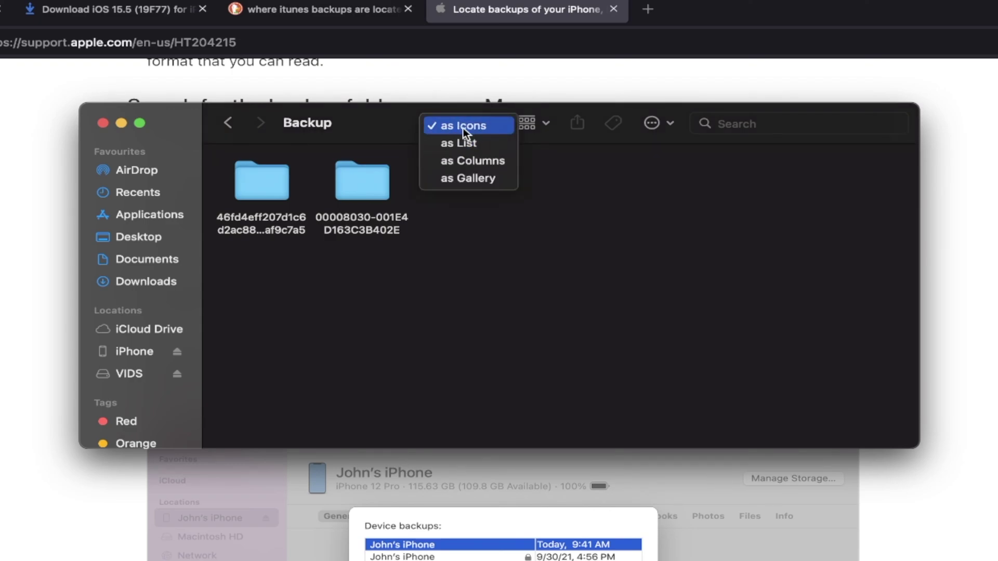
left_click(472, 143)
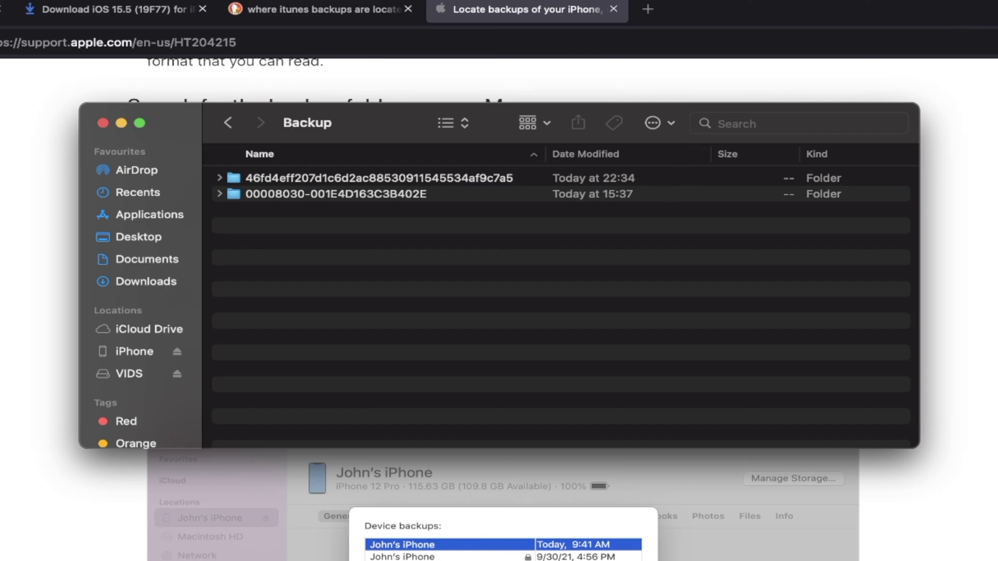
double_click(302, 179)
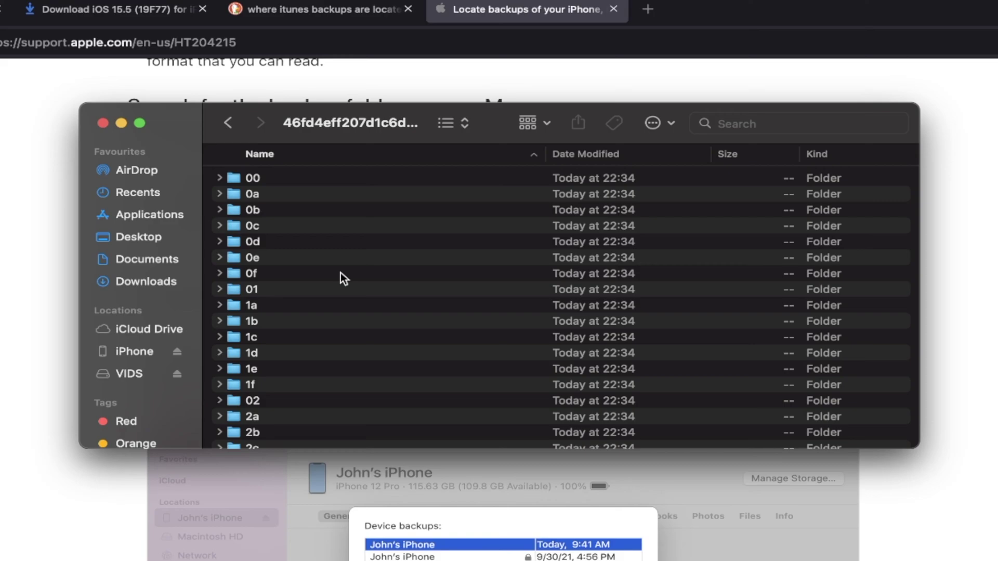
Step: Open the backup's Info.plist file with TextEdit
scroll(341, 273, "down", 20)
scroll(341, 273, "down", 20)
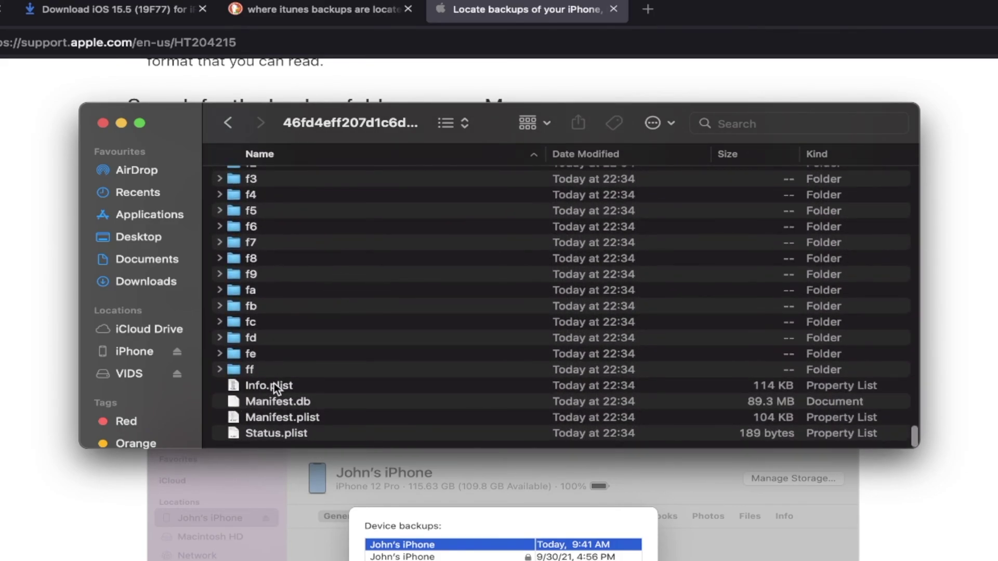
left_click(274, 384)
right_click(273, 385)
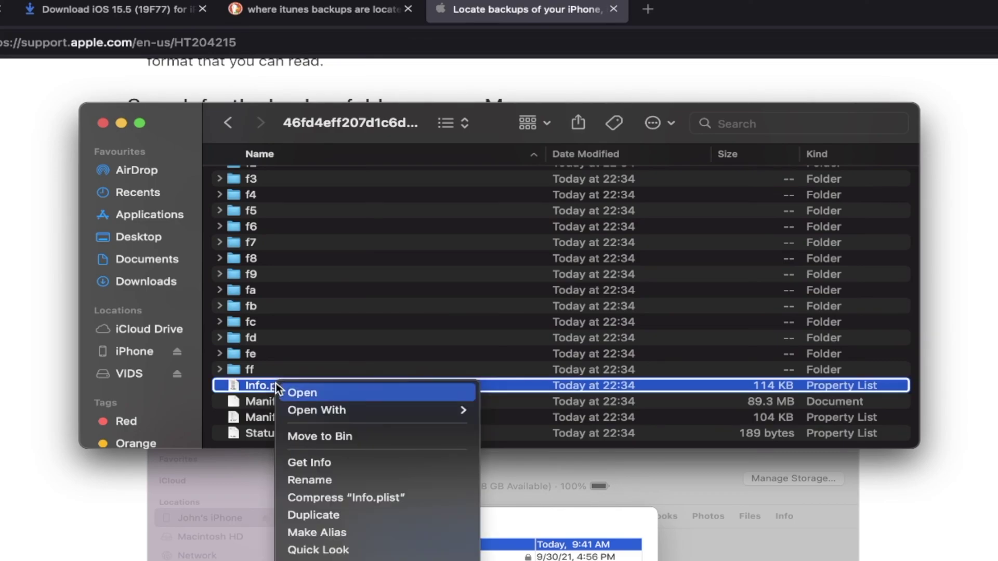
mouse_move(377, 410)
left_click(531, 451)
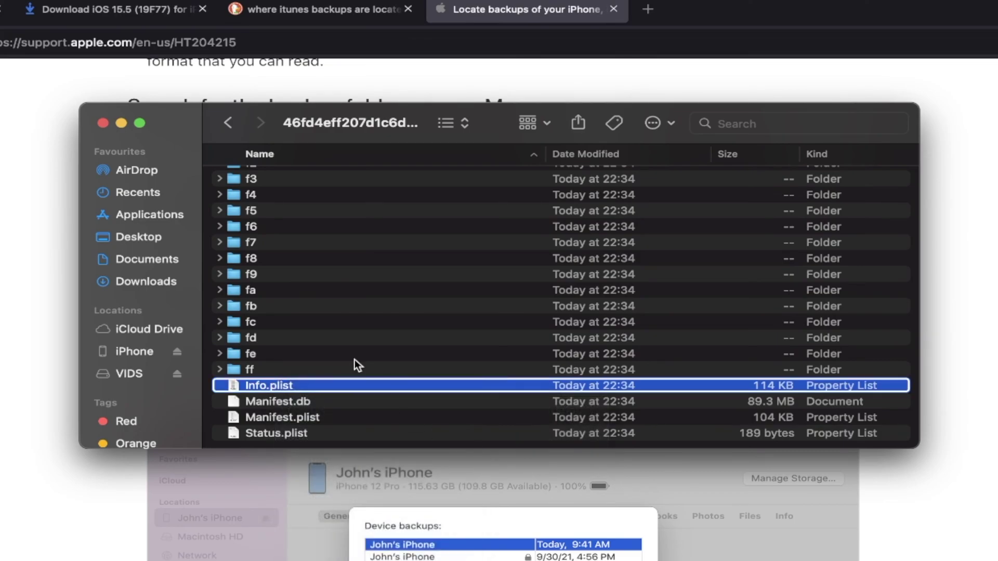
scroll(391, 324, "down", 20)
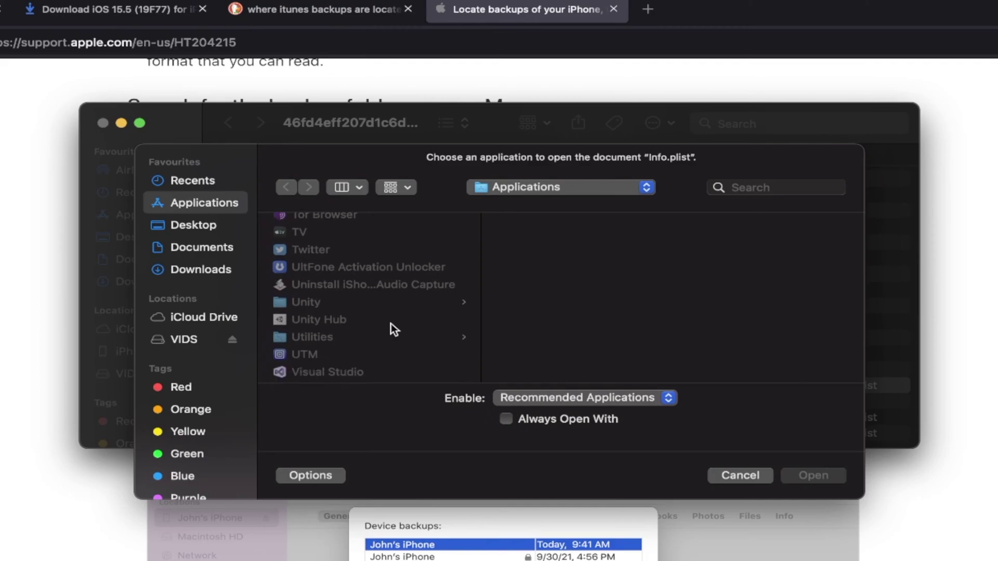
left_click(323, 242)
left_click(814, 475)
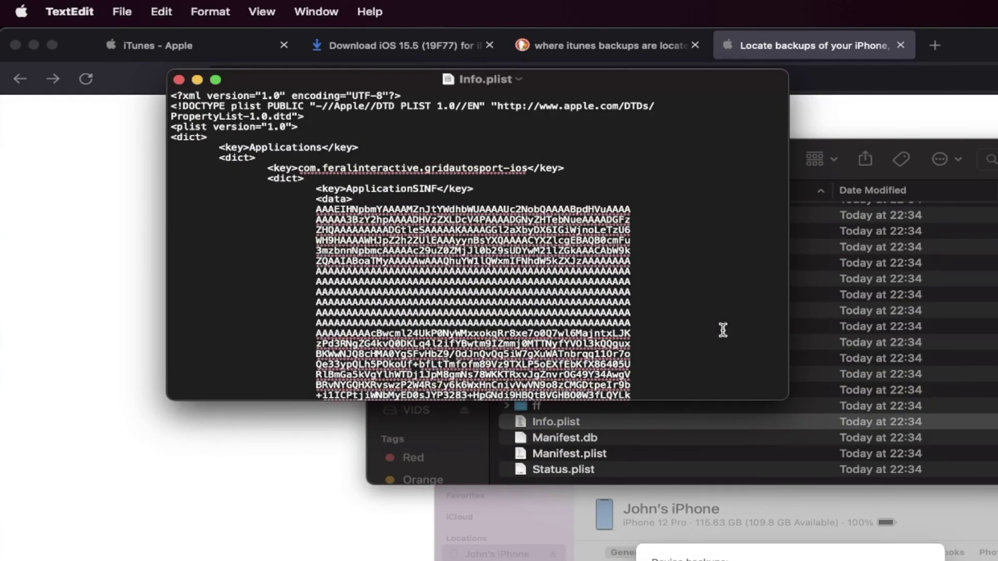
Step: Search the Info.plist text for the version number 16.0
left_click_drag(173, 106, 624, 296)
left_click(624, 297)
left_click(164, 8)
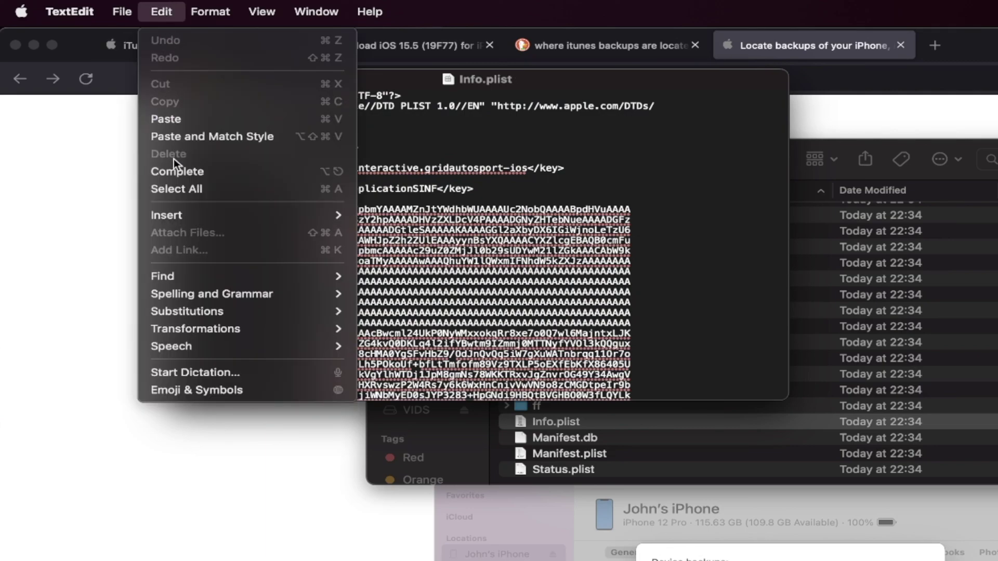
mouse_move(236, 281)
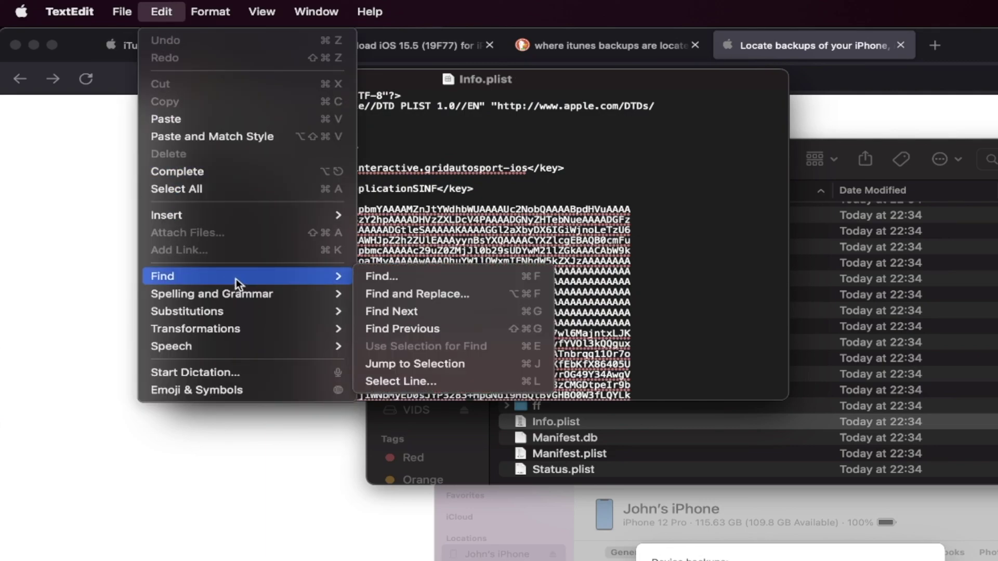
left_click(367, 274)
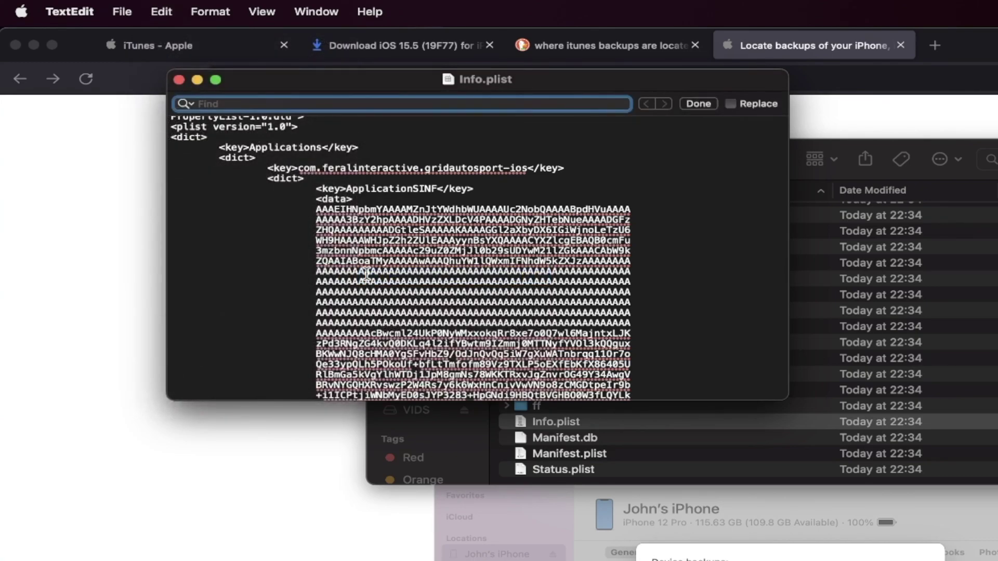
type("16.0")
key("Return")
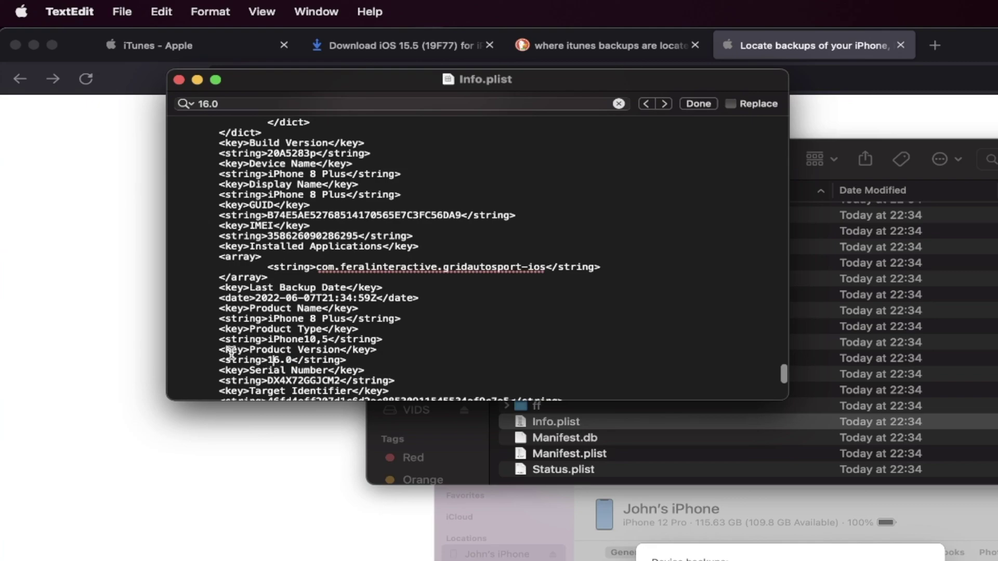
Step: Change the Product Version string to 15.0, then save and close Info.plist
scroll(265, 352, "down", 1)
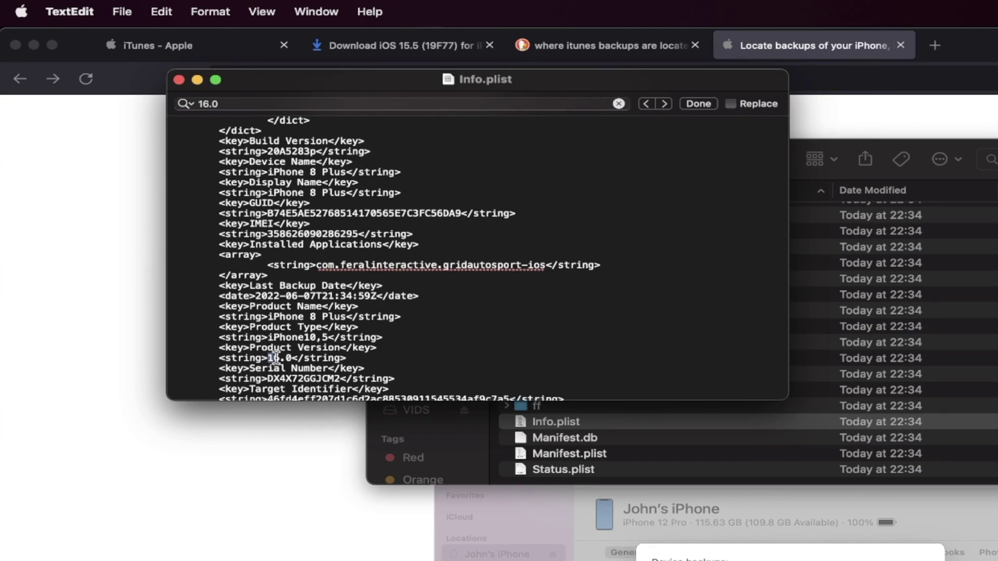
left_click_drag(268, 359, 291, 359)
type("15")
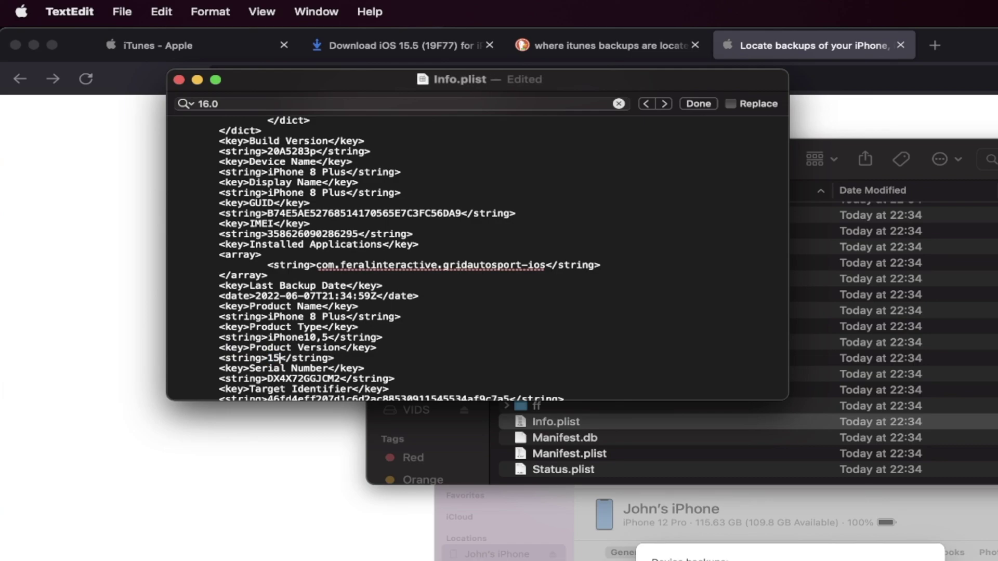
type(".0")
left_click(119, 7)
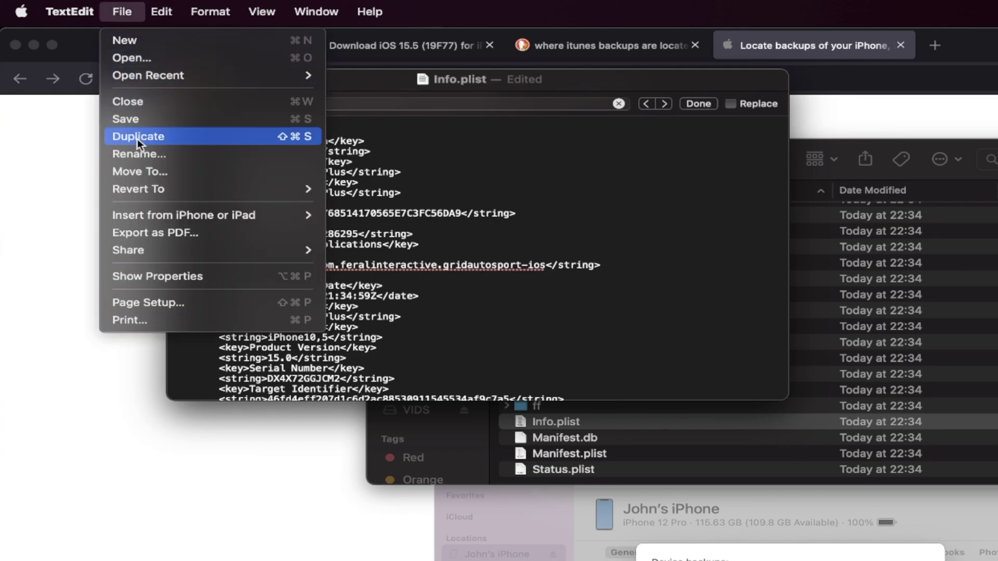
left_click(153, 123)
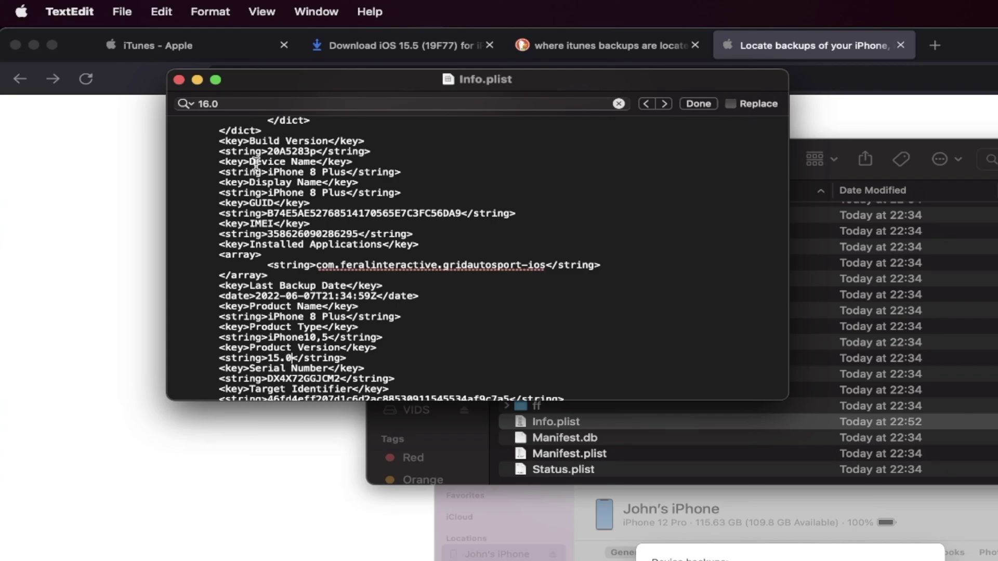
left_click(179, 80)
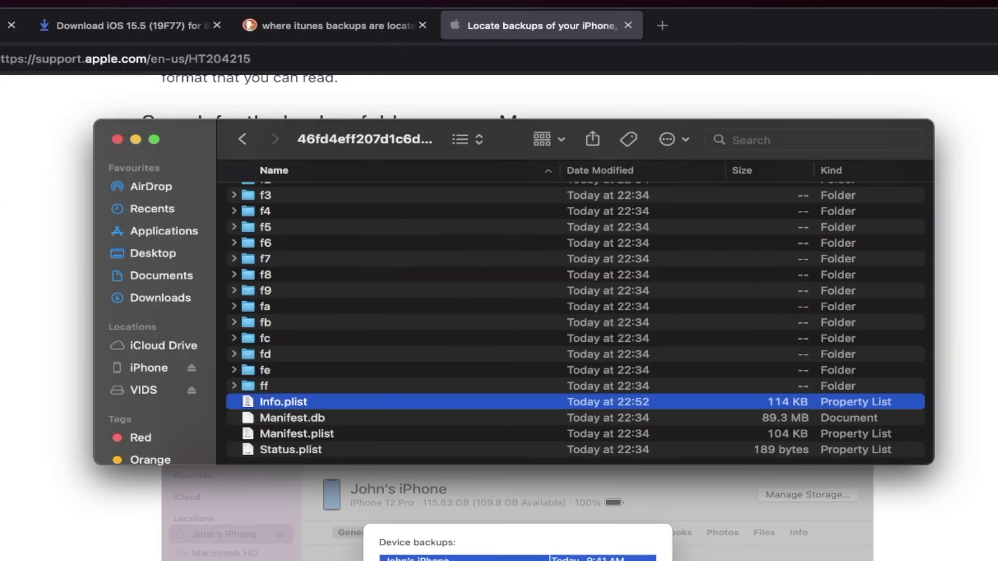
Step: Open the connected iPhone in Finder and start restoring it from the iPhone 8 Plus backup
left_click(133, 372)
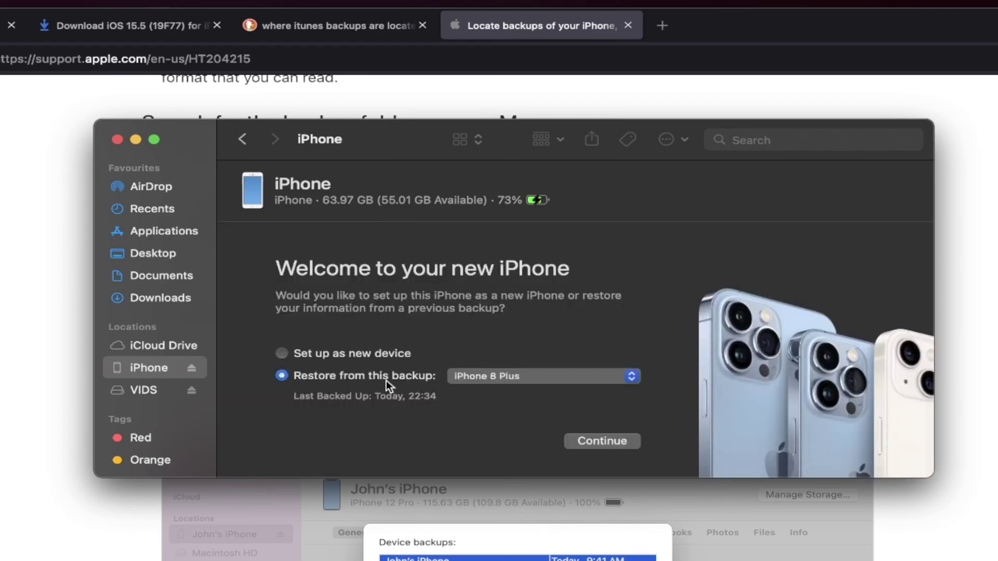
left_click(492, 380)
left_click(449, 382)
left_click(591, 442)
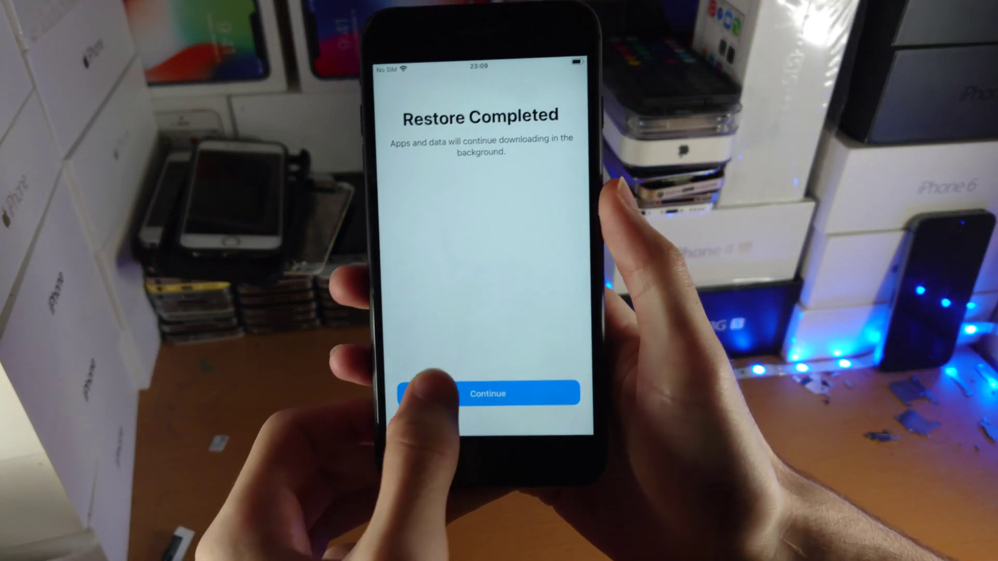
left_click(431, 393)
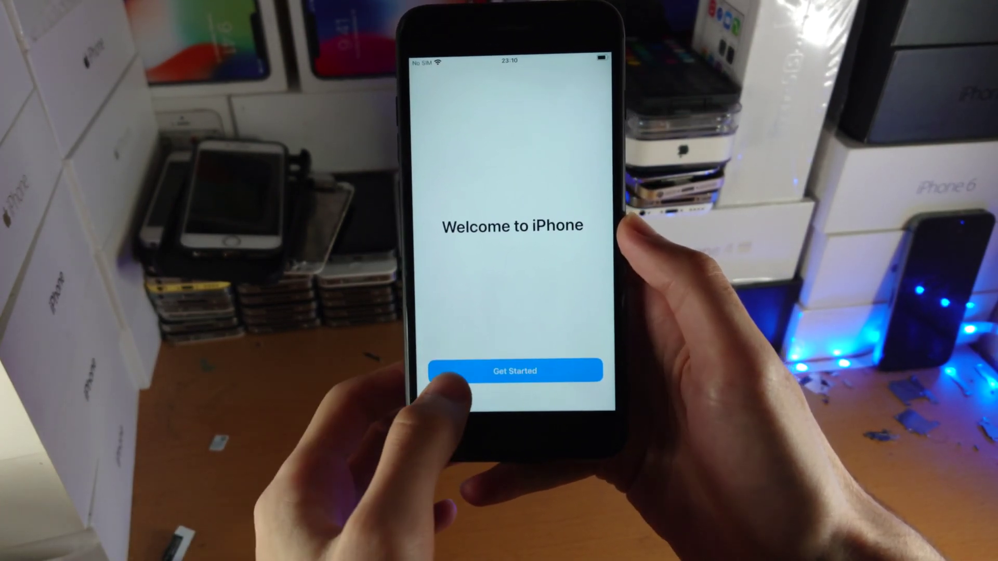
left_click(512, 367)
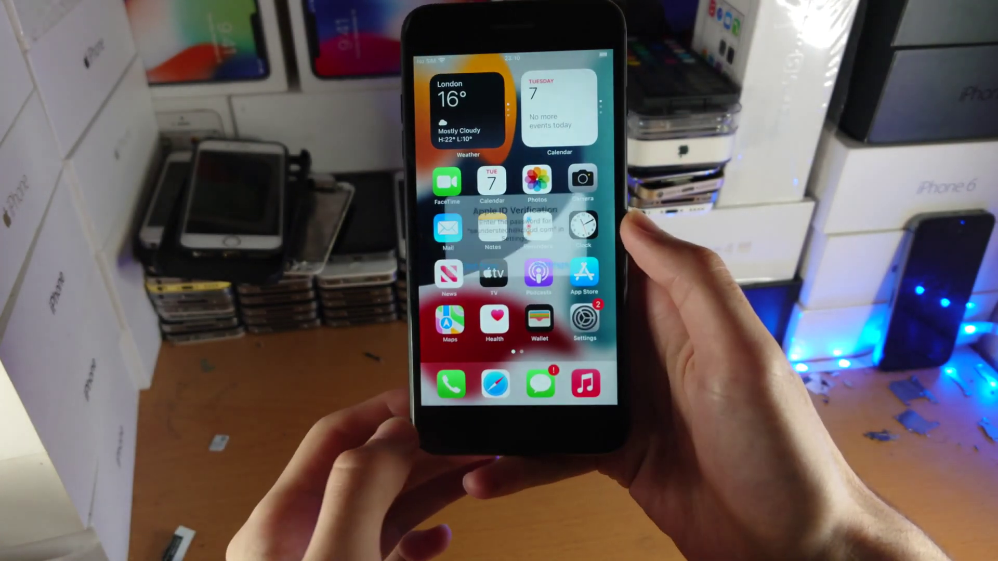
left_click(492, 266)
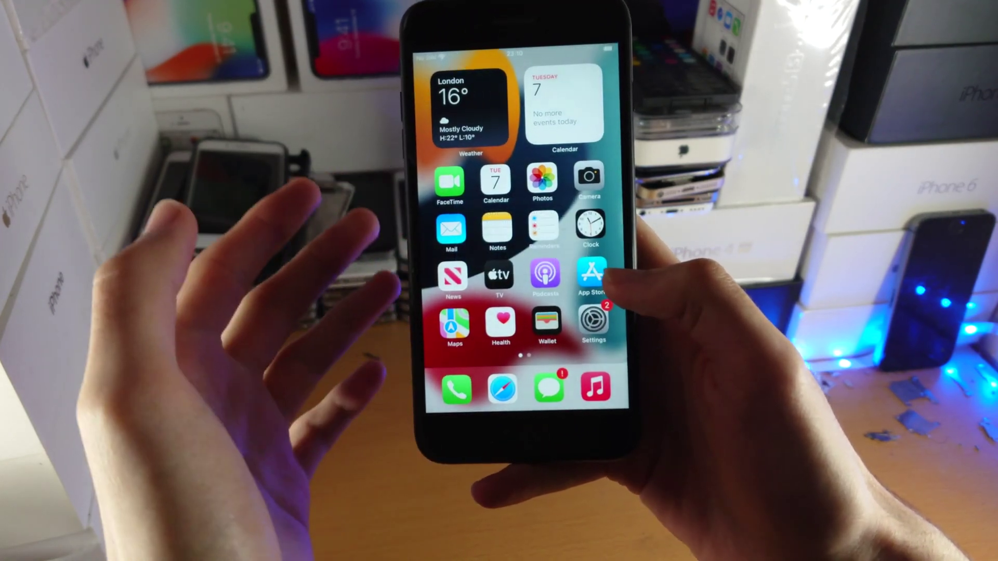
left_click(592, 319)
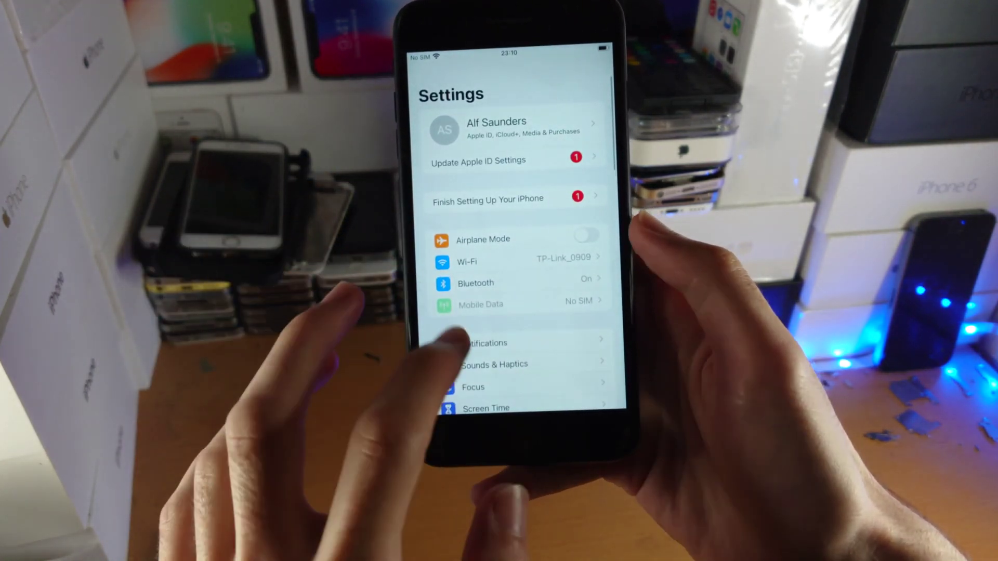
scroll(467, 323, "down", 5)
left_click(423, 263)
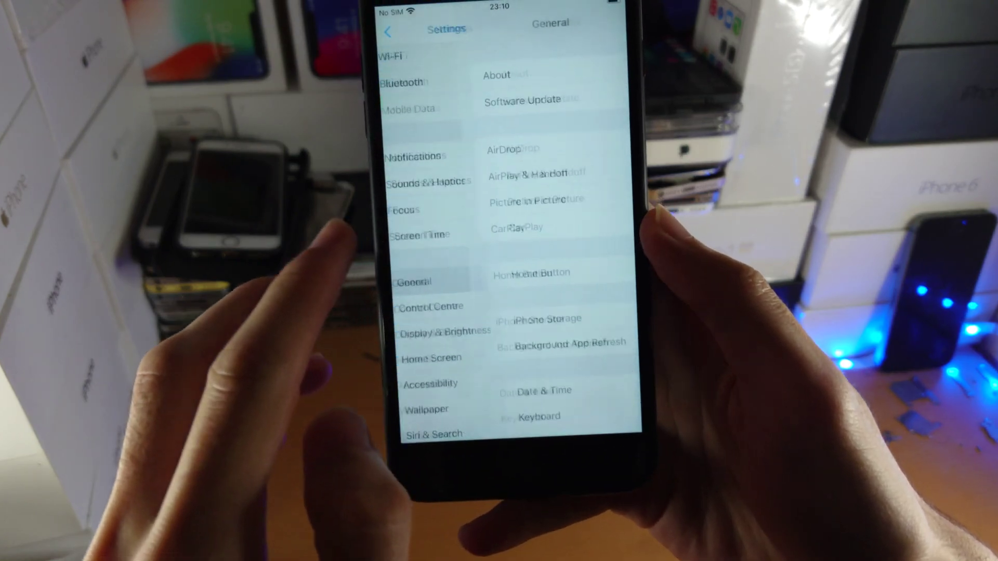
left_click(410, 136)
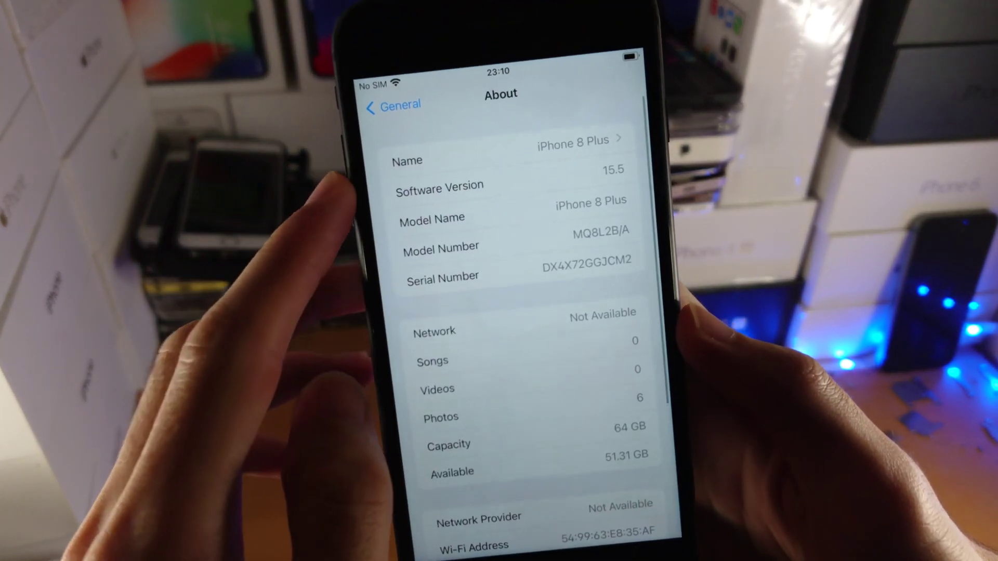